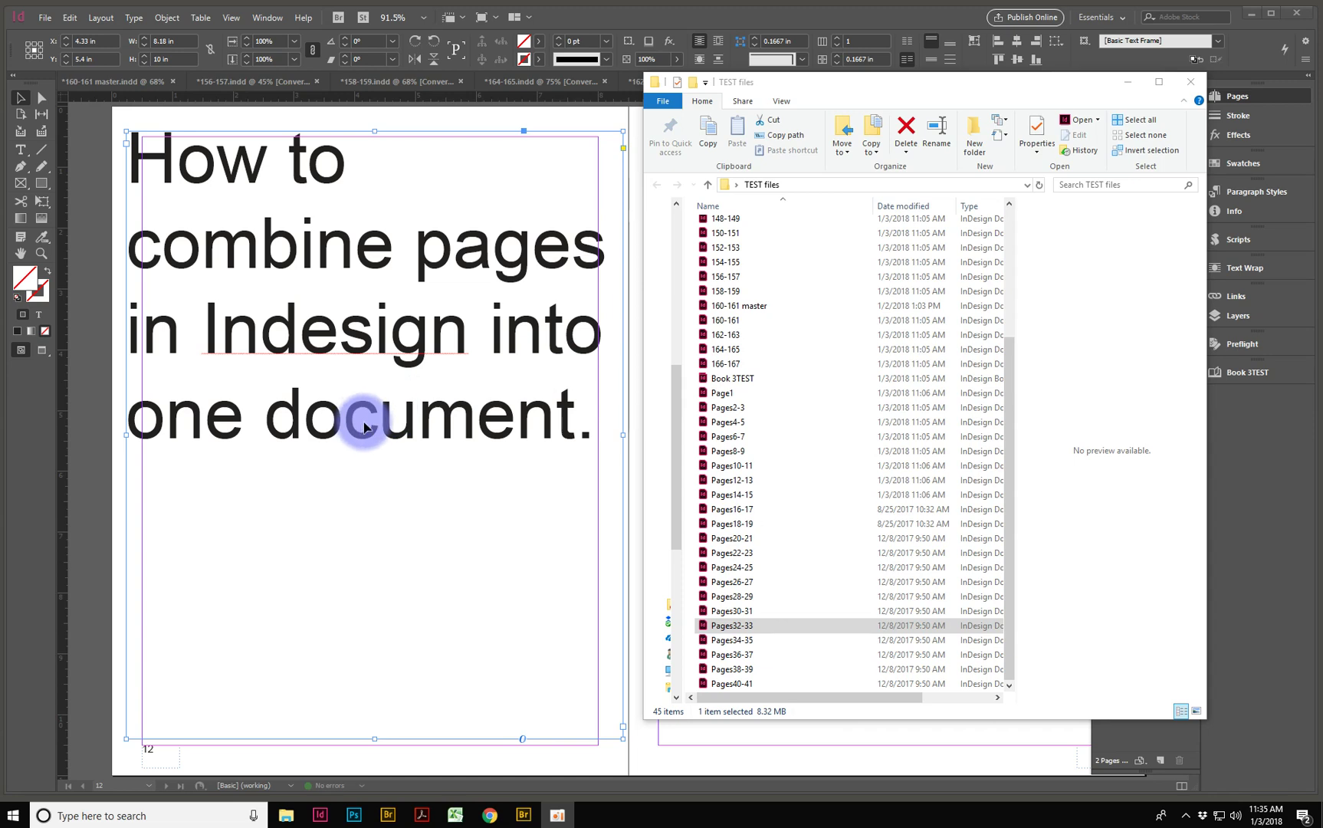
Look through the 156-157, 158-159 and Pages16-17 spread files in the TEST folder
click(730, 278)
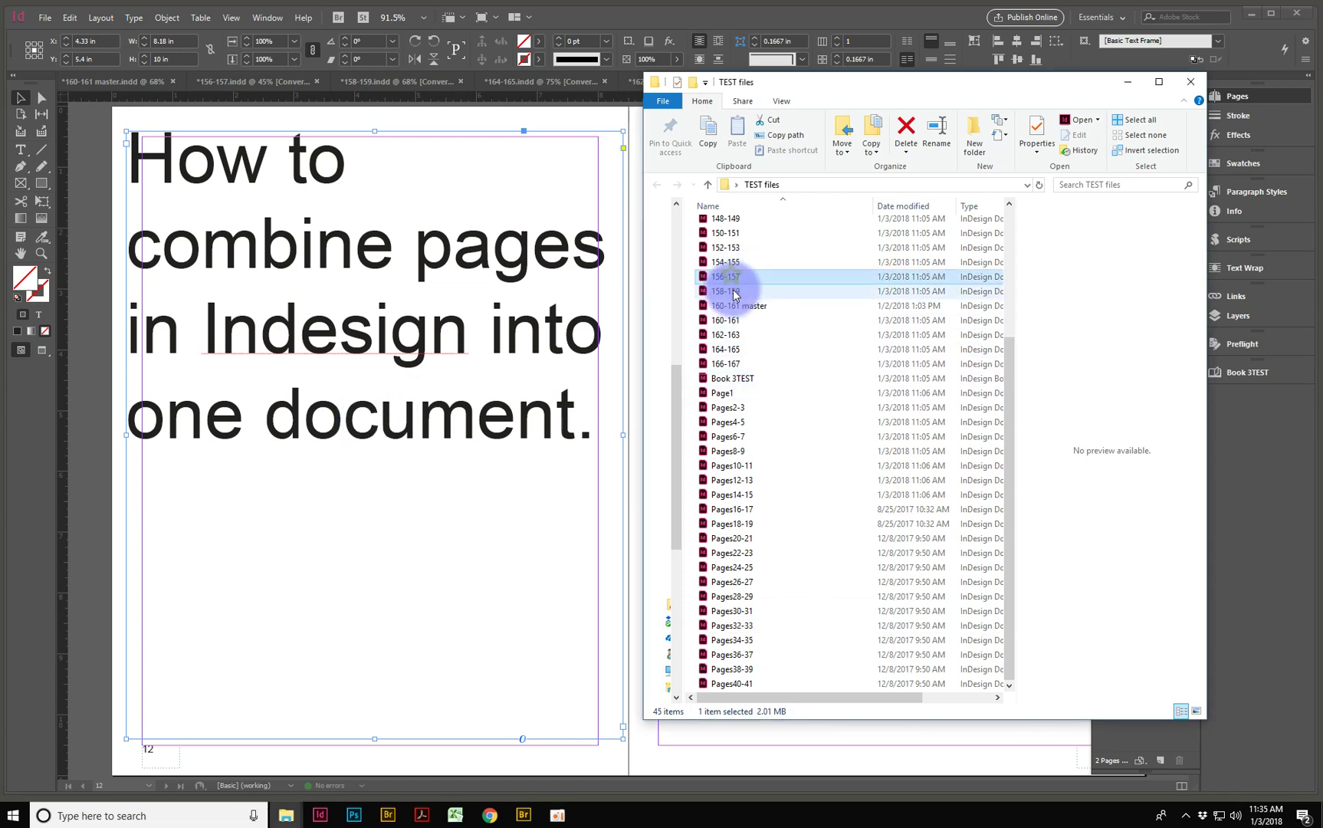
click(740, 524)
scroll(797, 314, up, 4)
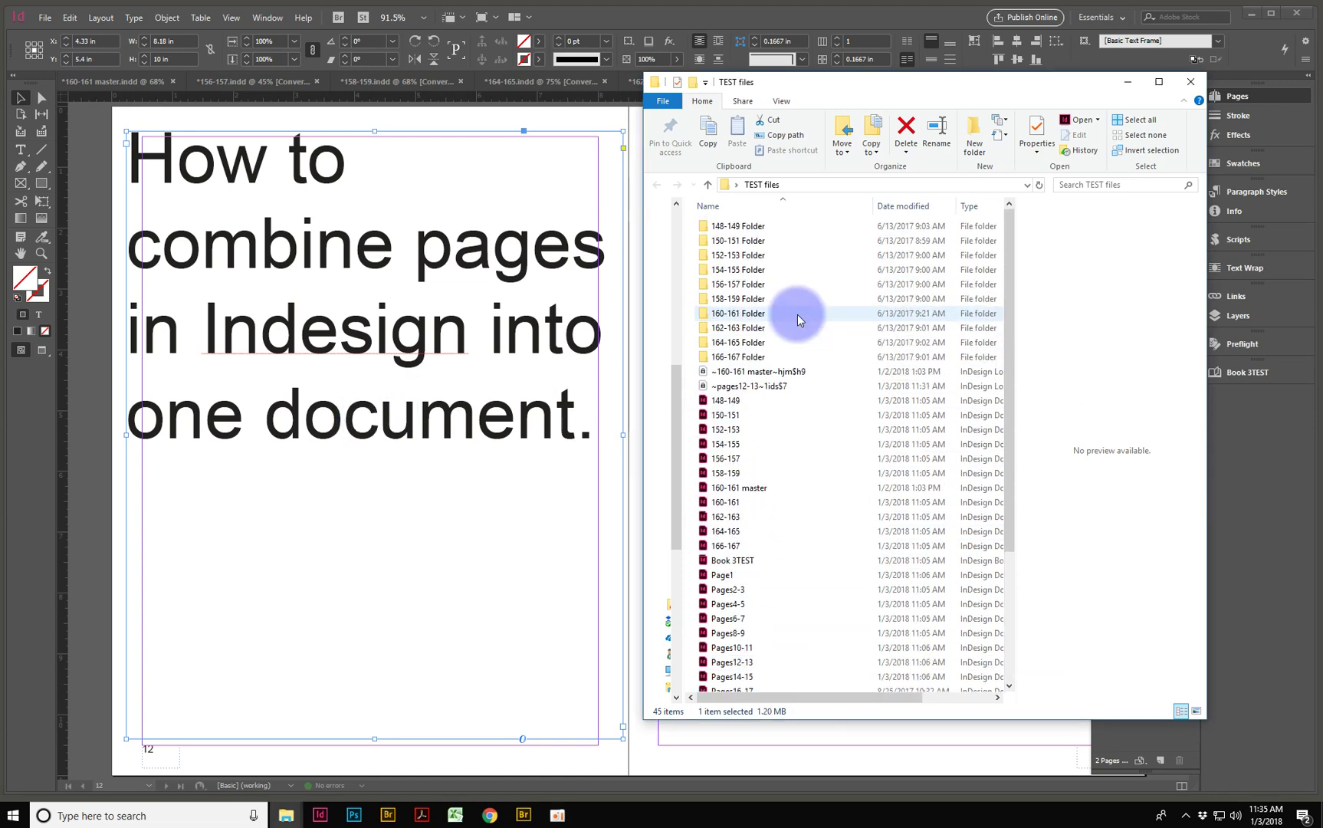
scroll(797, 314, down, 4)
click(748, 305)
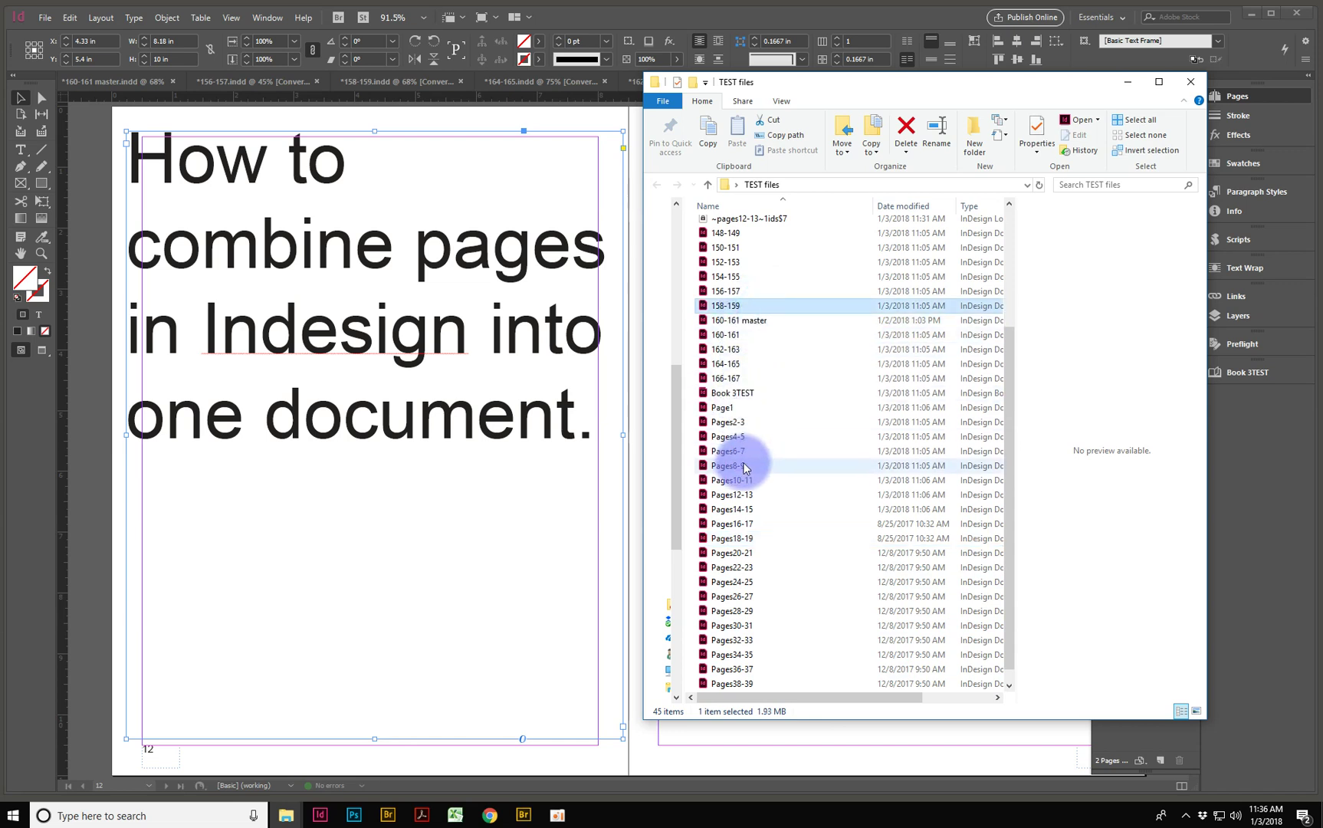
click(749, 525)
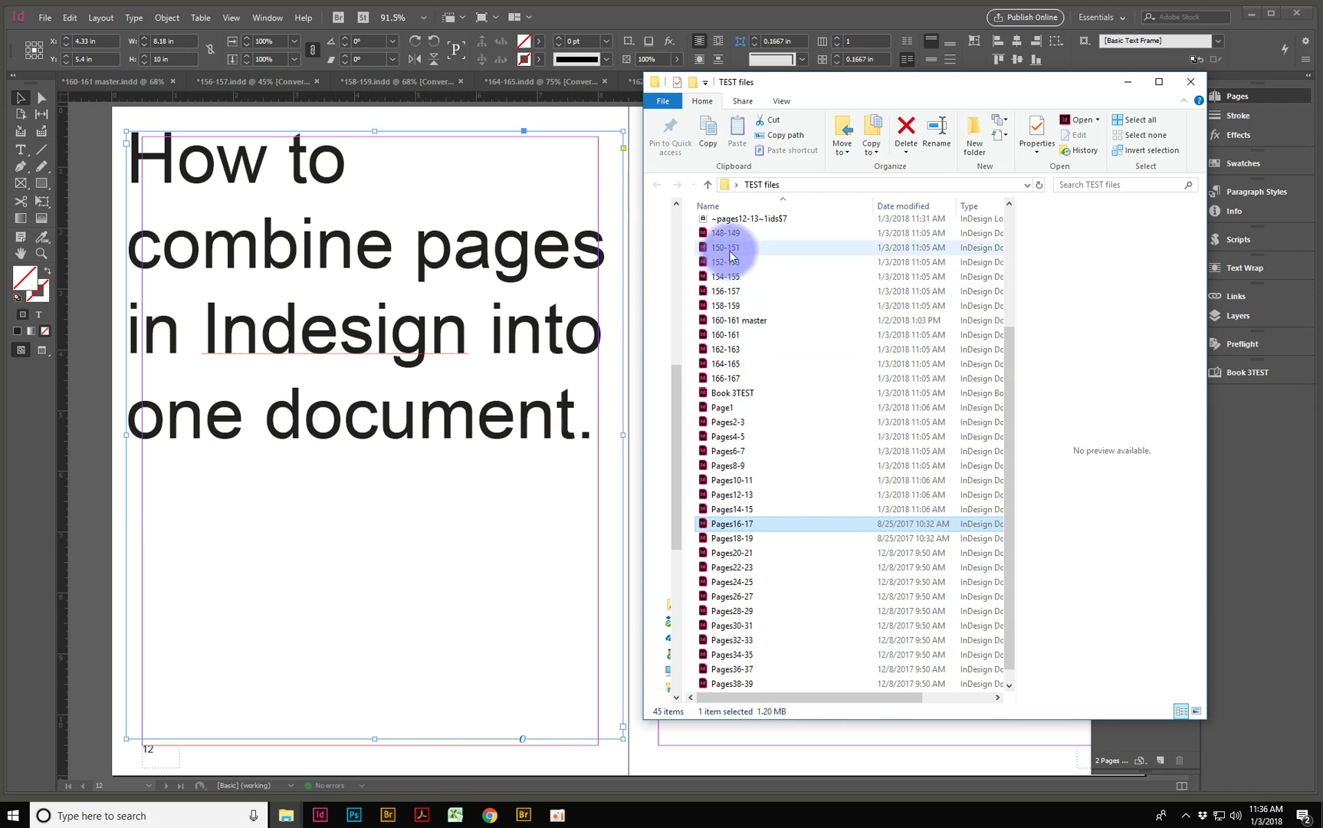
Hide the folder, review the Book 3TEST document list, then show the Pages panel thumbnails
click(1125, 82)
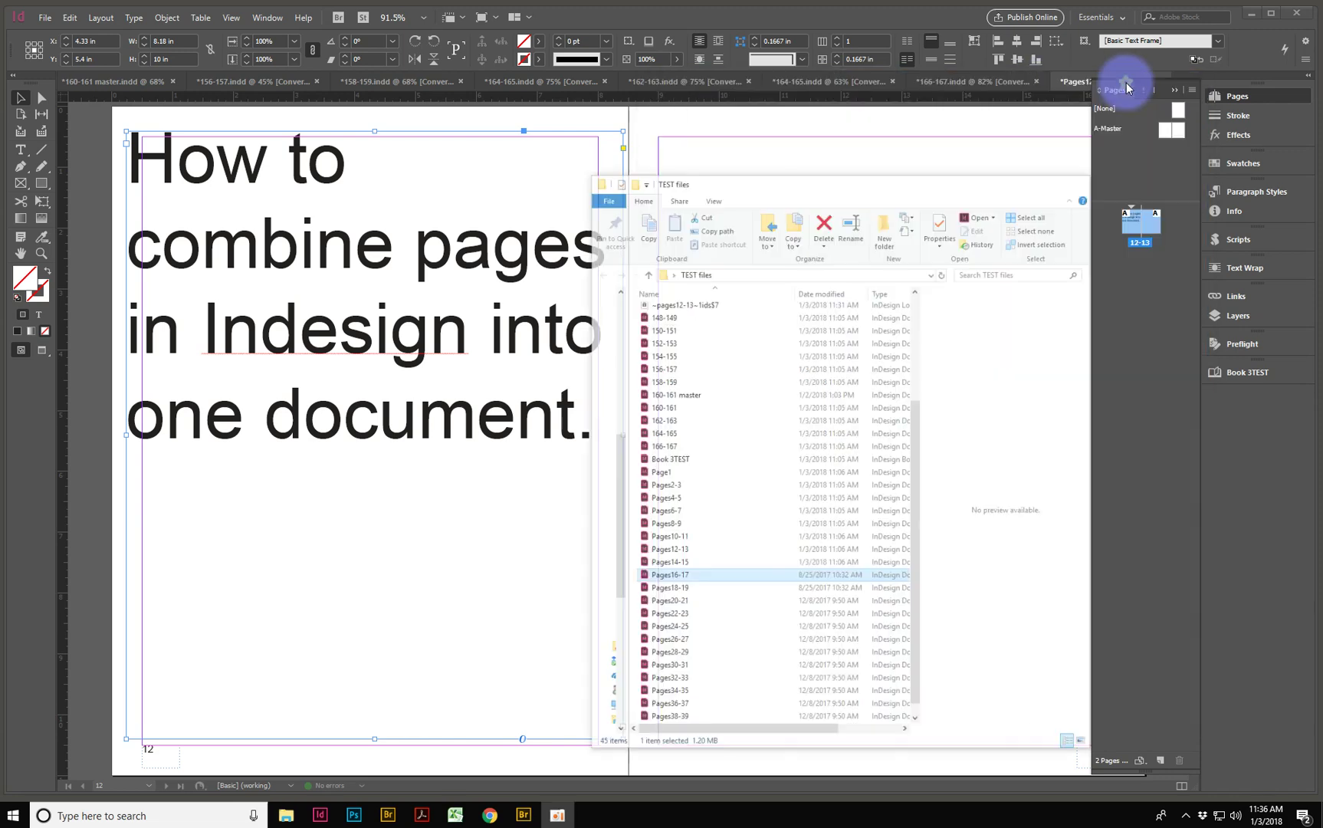
click(1267, 377)
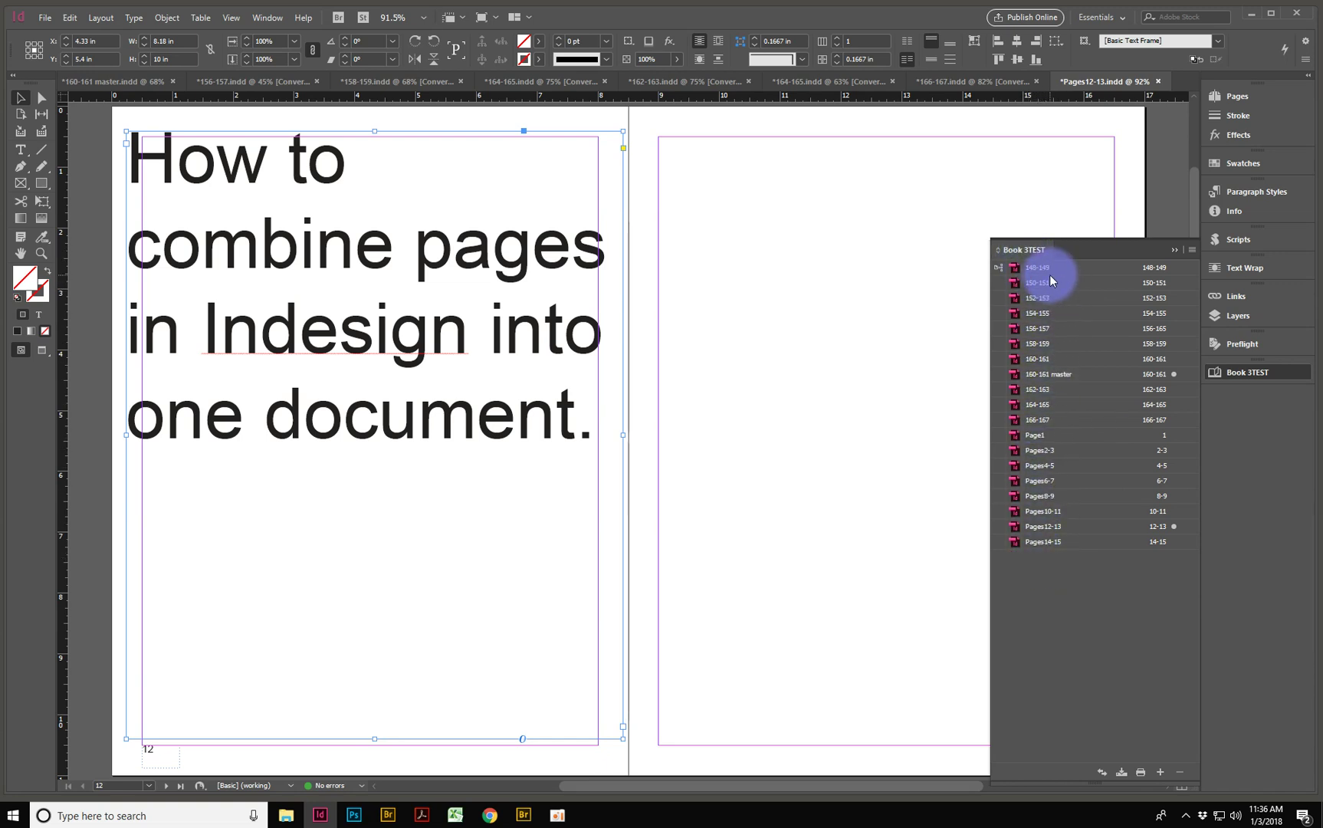
click(1176, 249)
click(1258, 92)
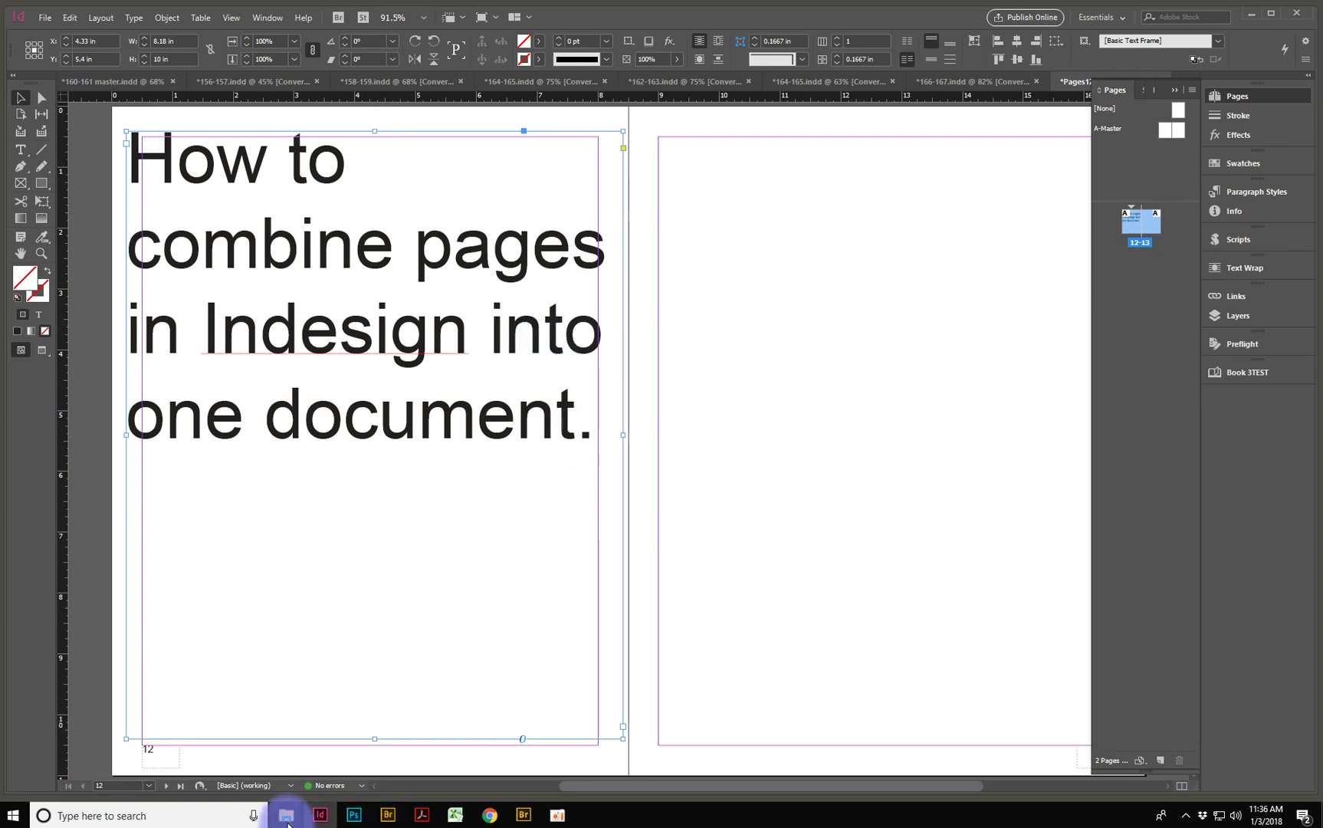
mouse_move(285, 824)
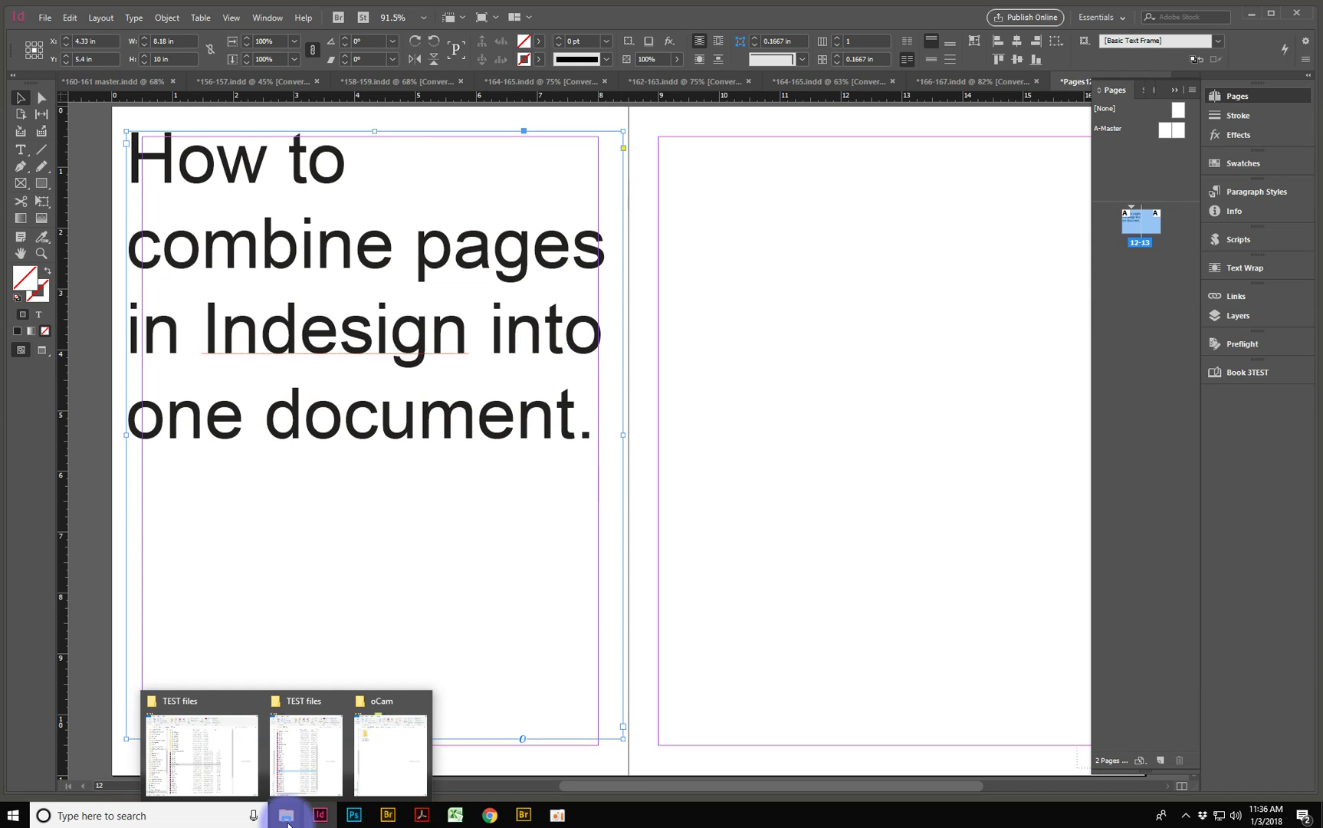
Save the 160-161 master document as a new file named '148-170 master.indd'
click(124, 76)
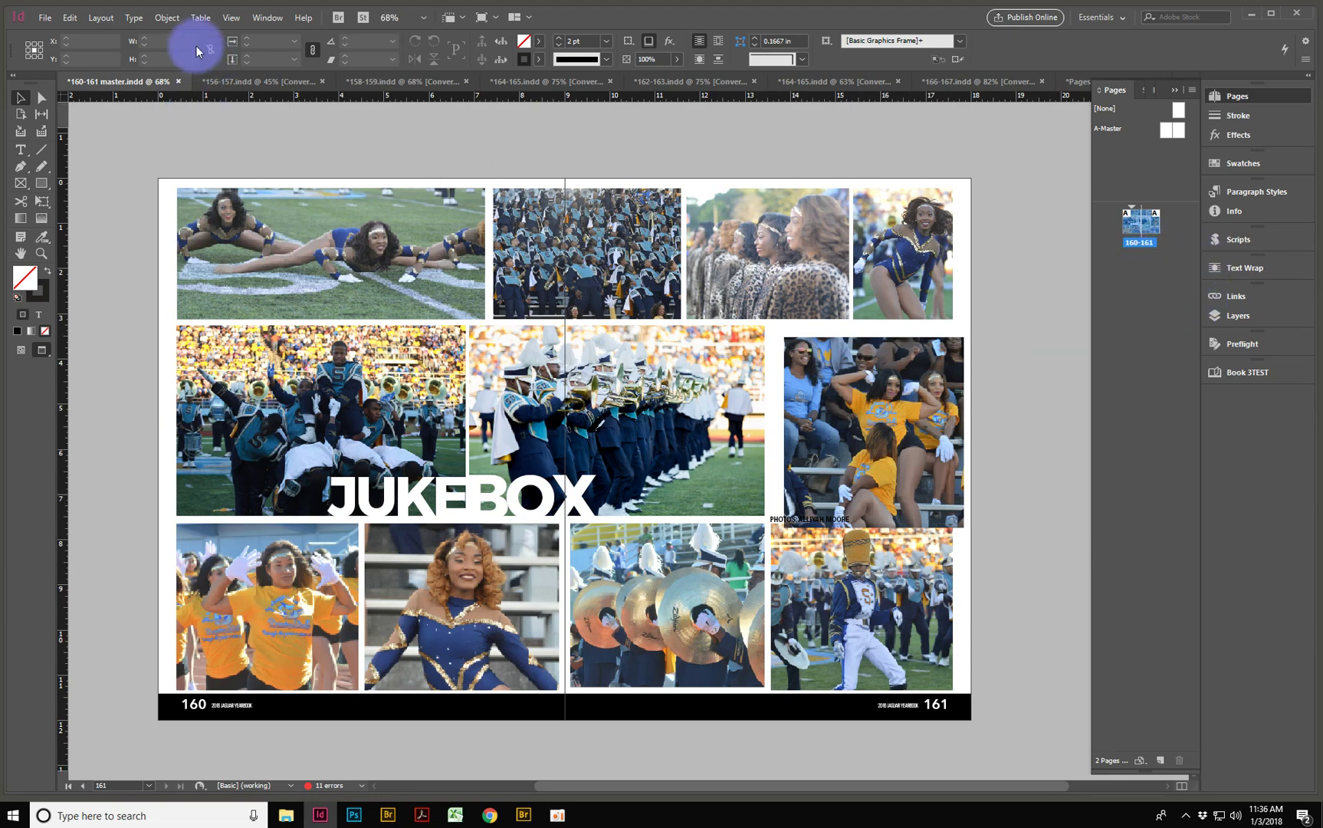
click(44, 17)
click(68, 129)
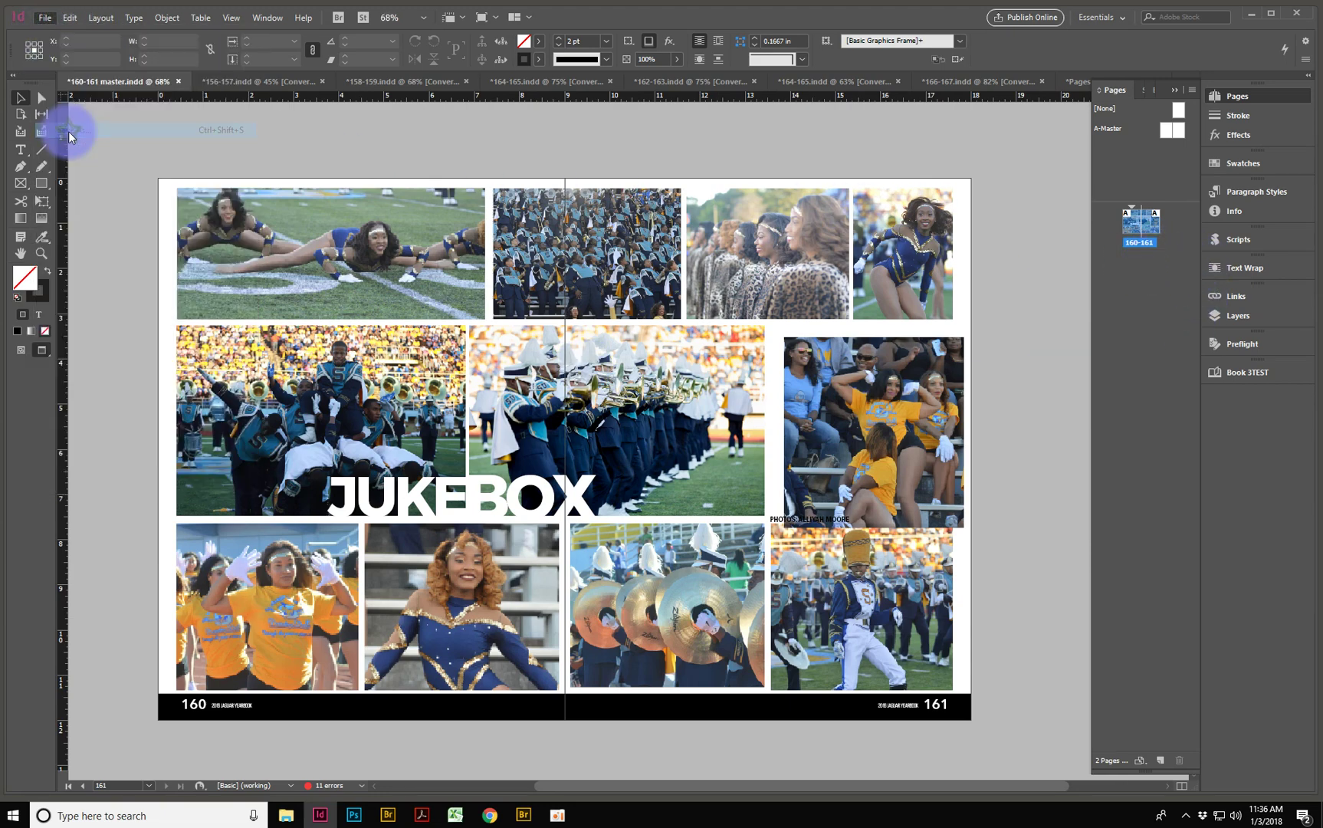
click(445, 639)
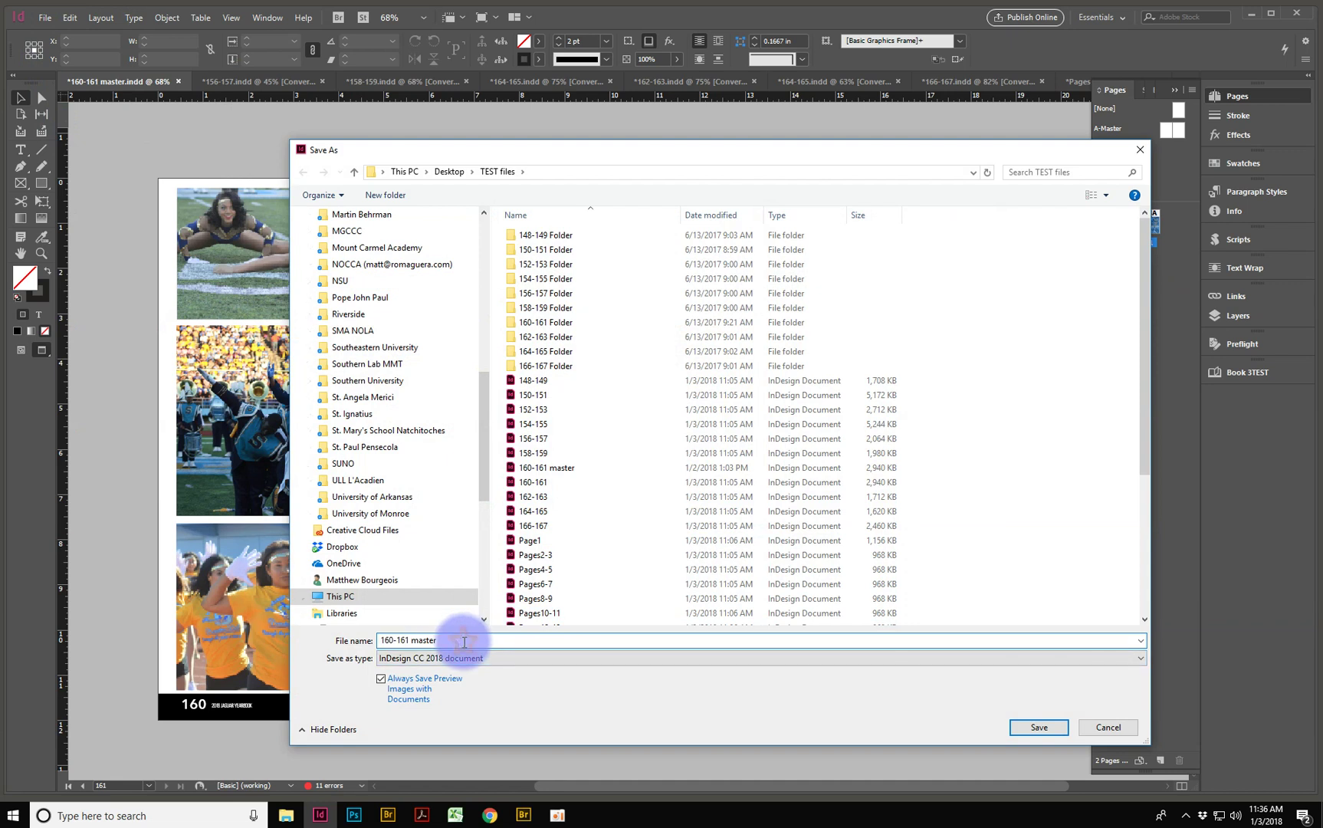
click(410, 640)
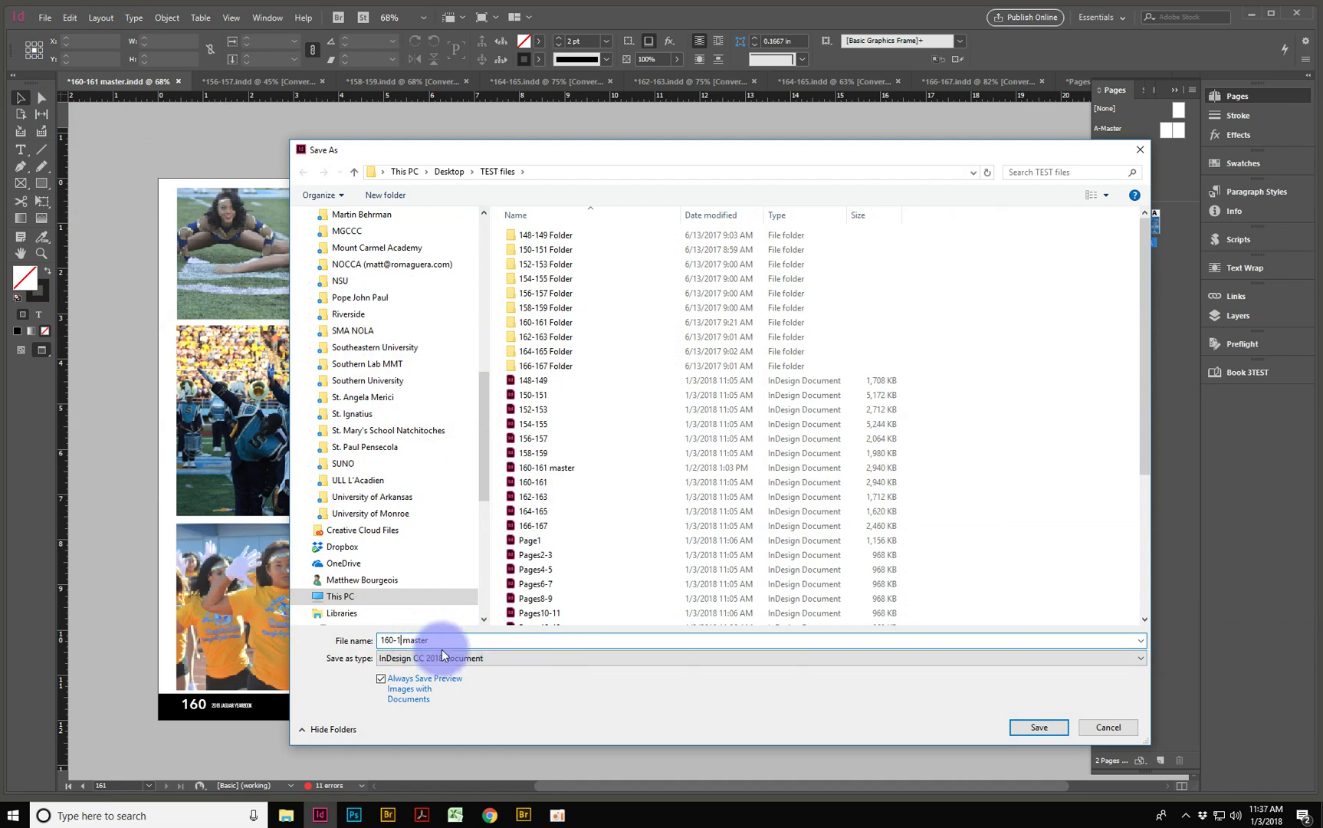
key(BackSpace)
key(BackSpace)
key(BackSpace)
key(BackSpace)
key(BackSpace)
text(148)
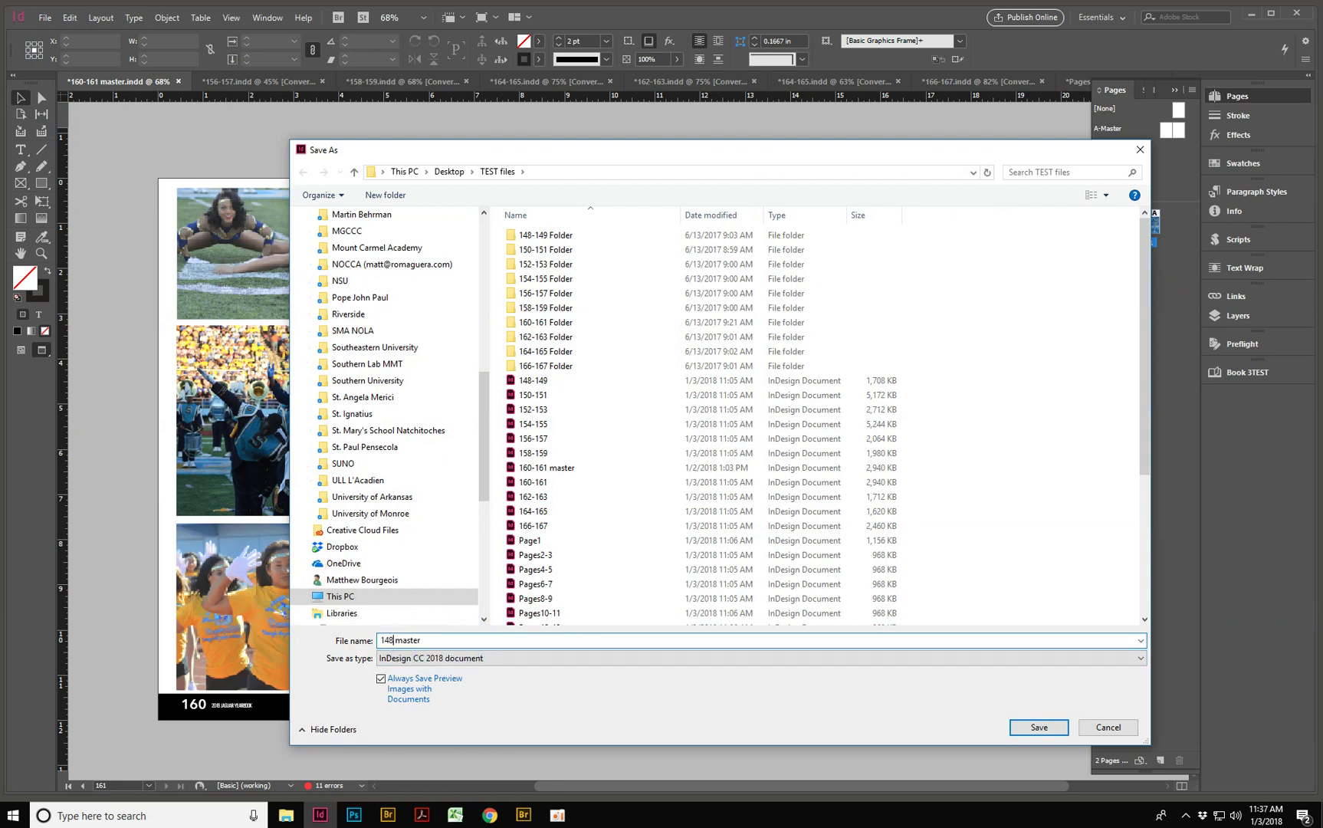
text(-170)
click(1039, 726)
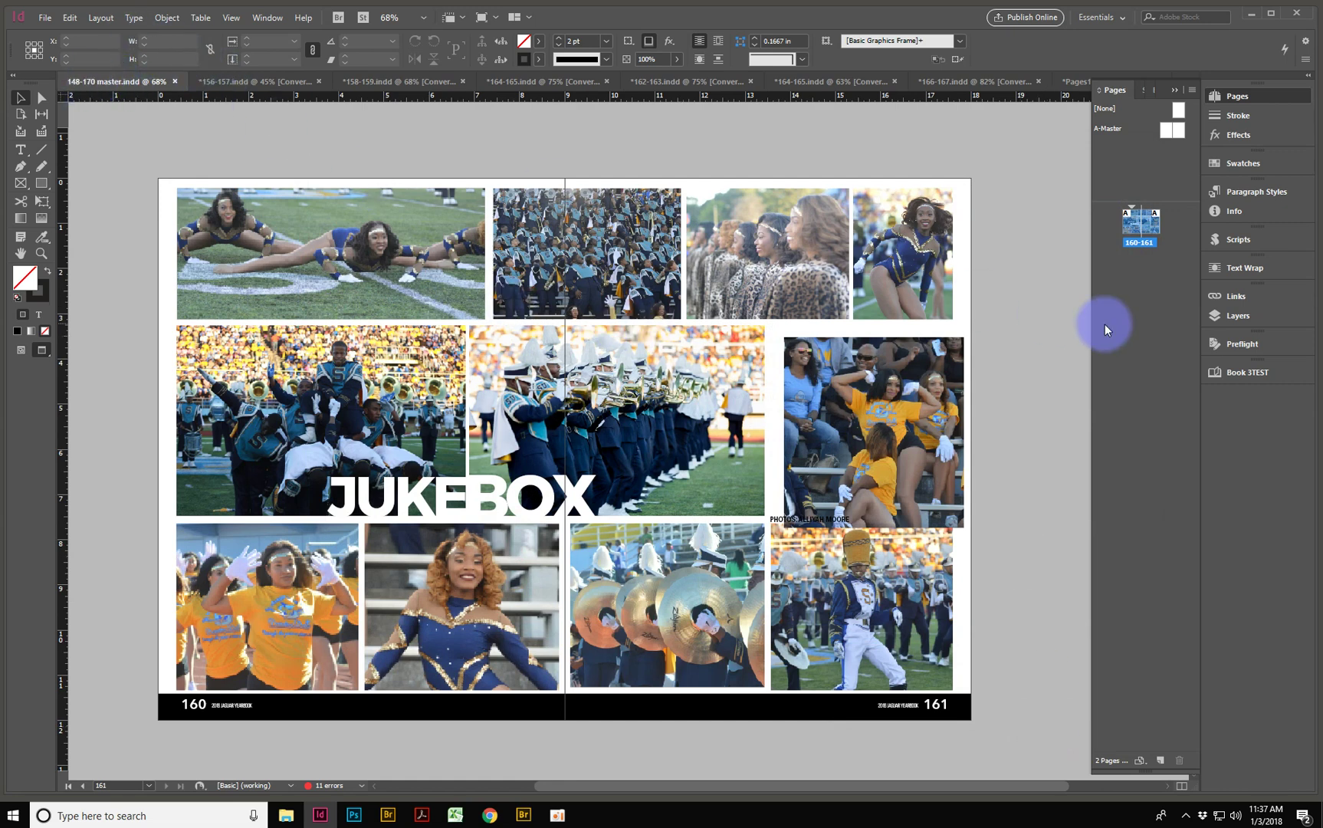
Drag the 160-161 spread to the top of the document, with numbering starting at 160
drag(1136, 242, 1128, 243)
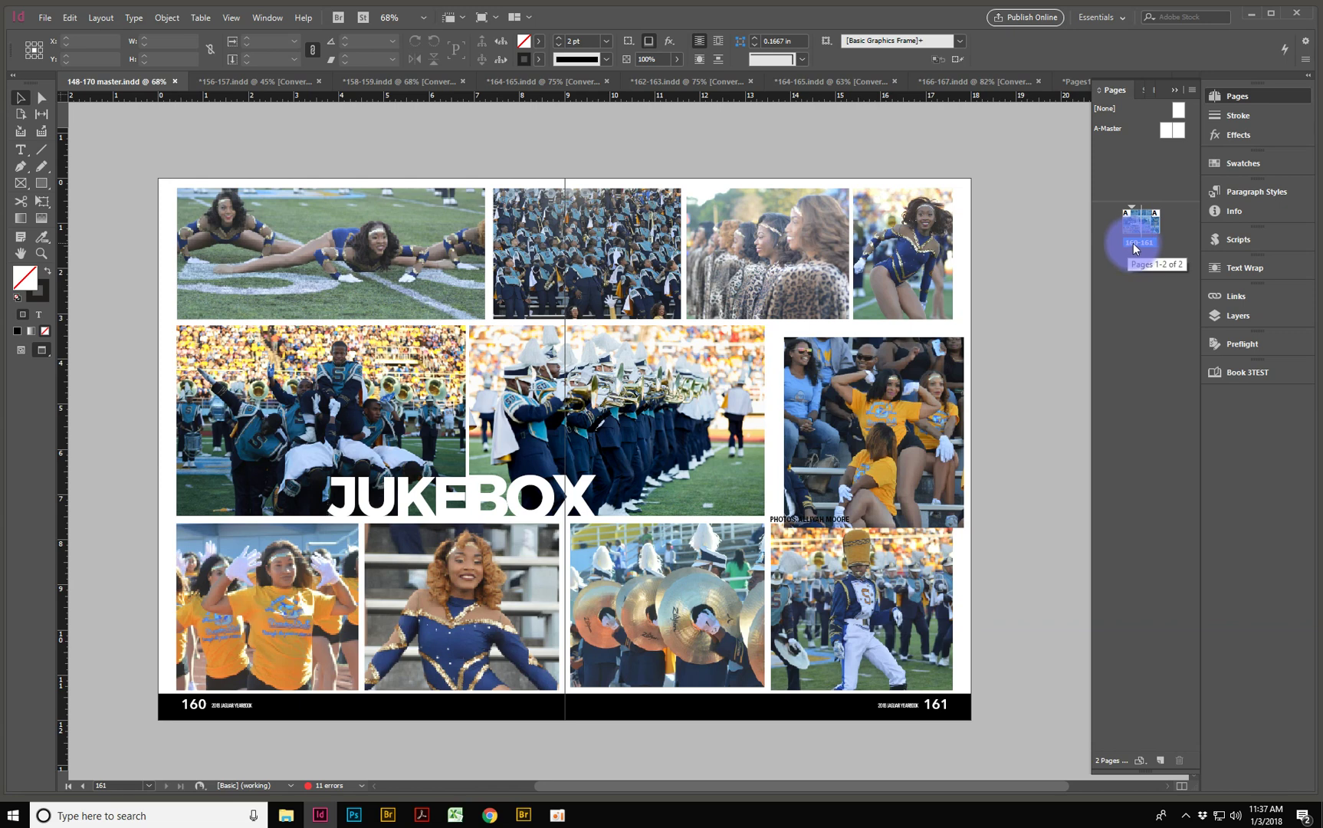
drag(1133, 243, 1132, 207)
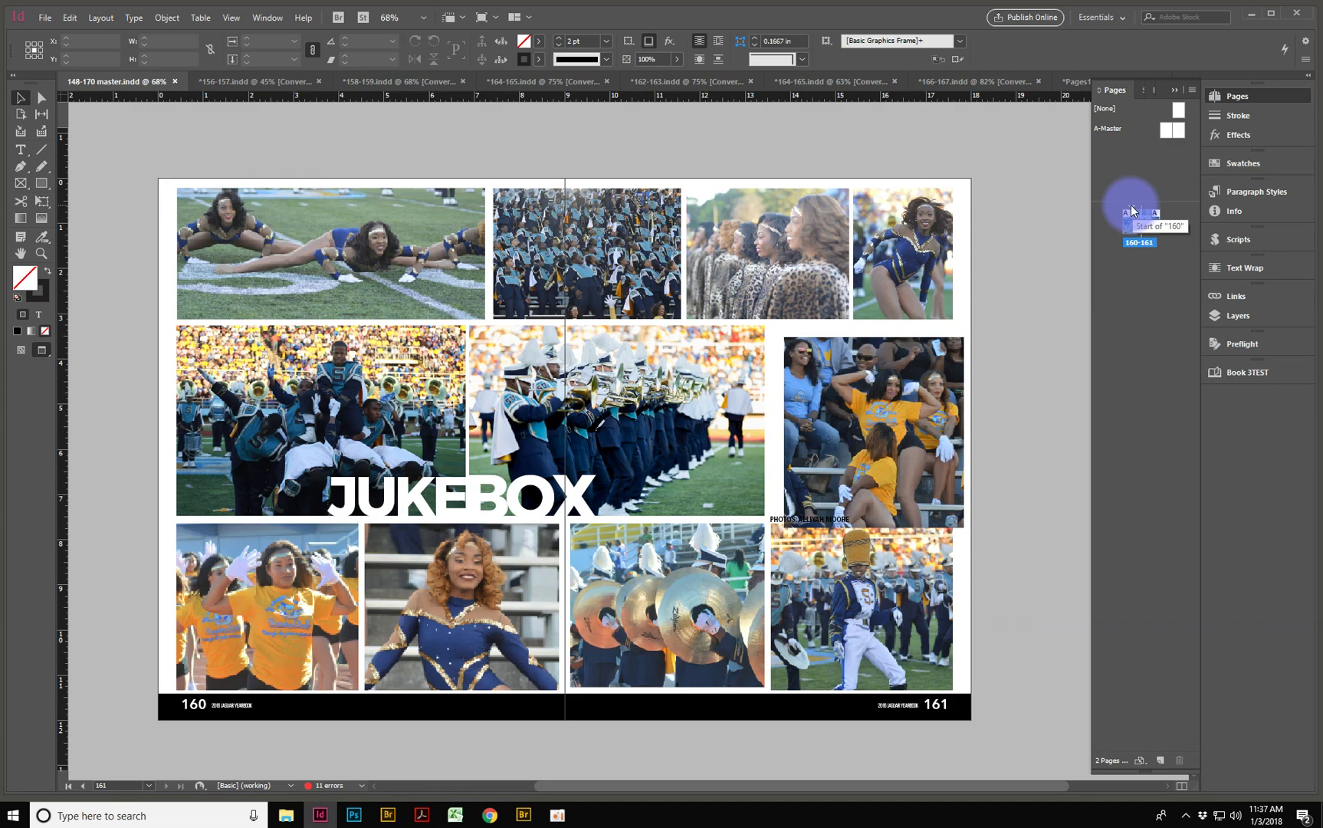
drag(1131, 210, 1132, 208)
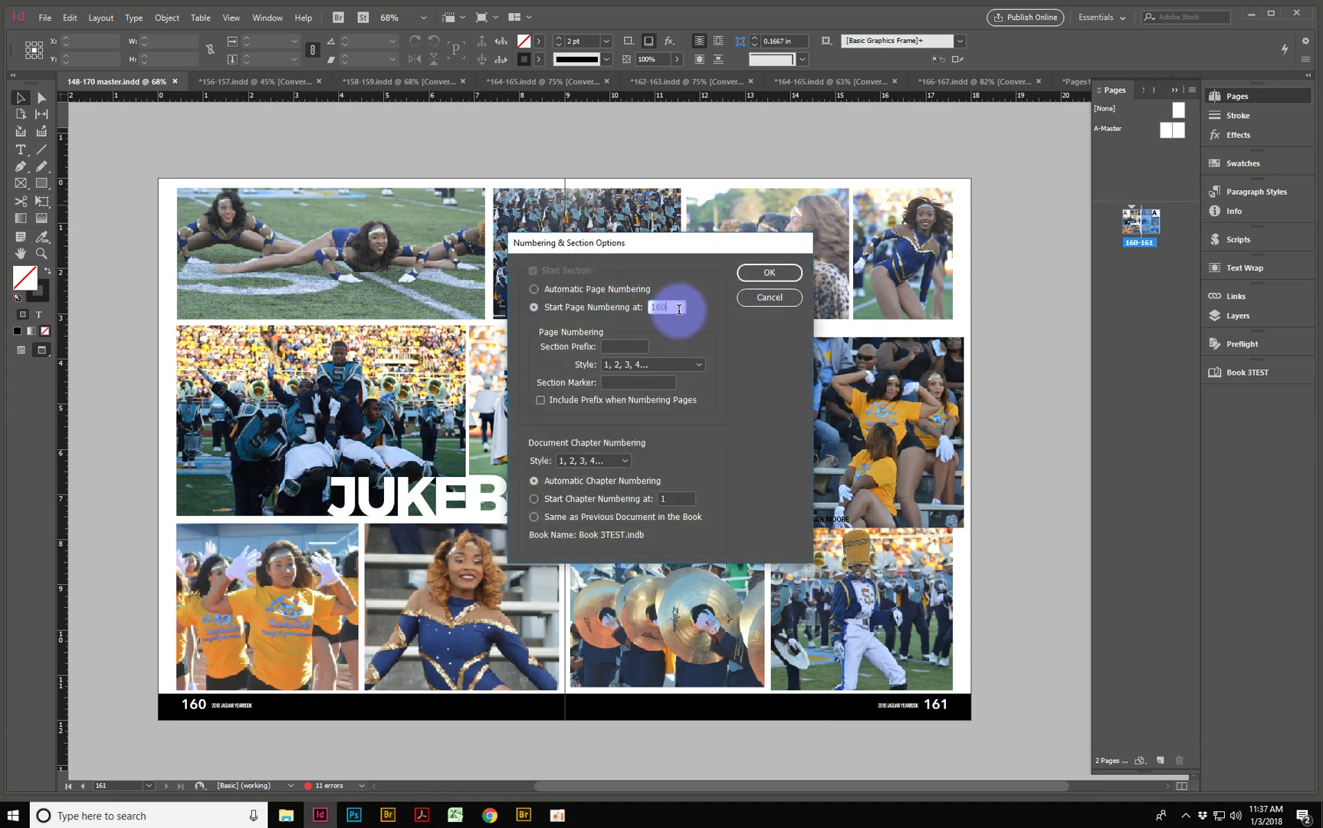
click(777, 273)
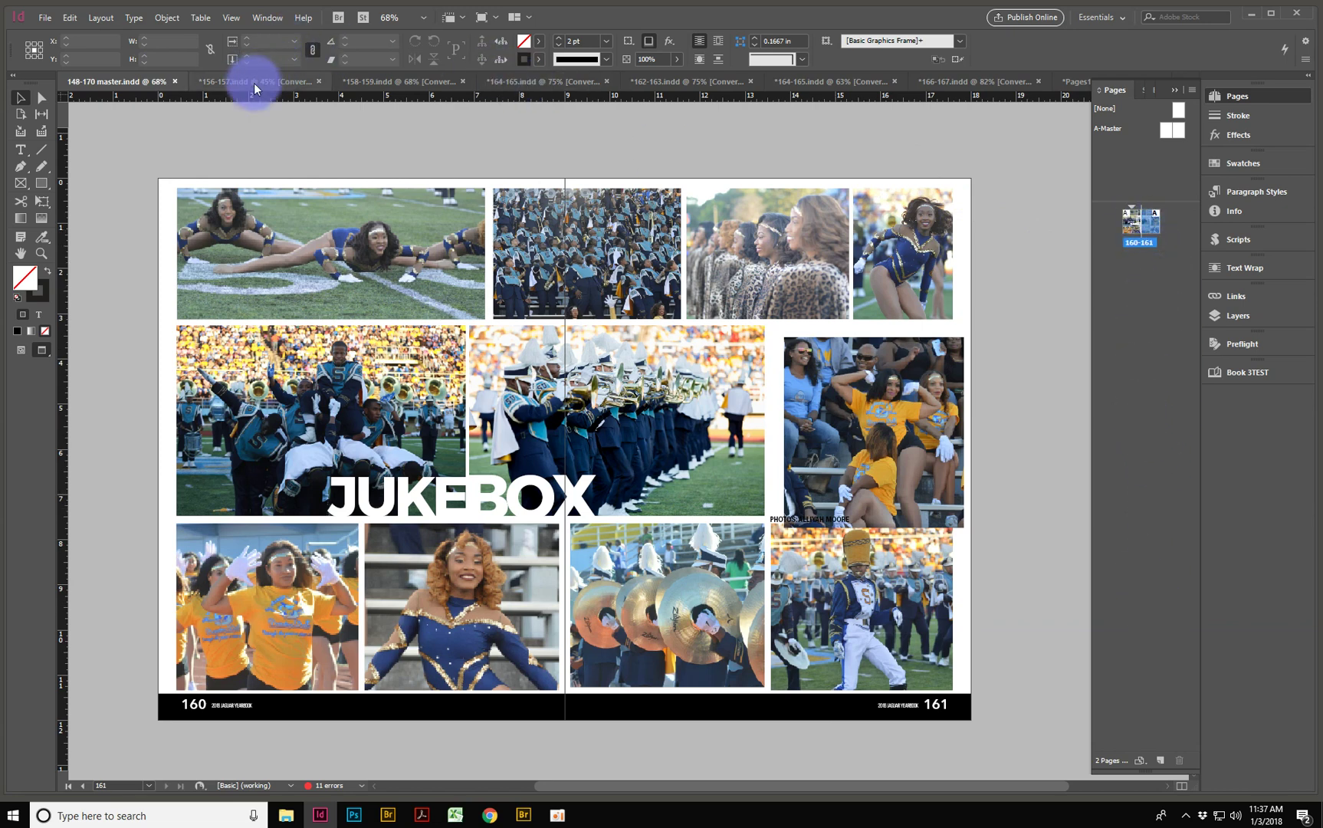
mouse_move(295, 819)
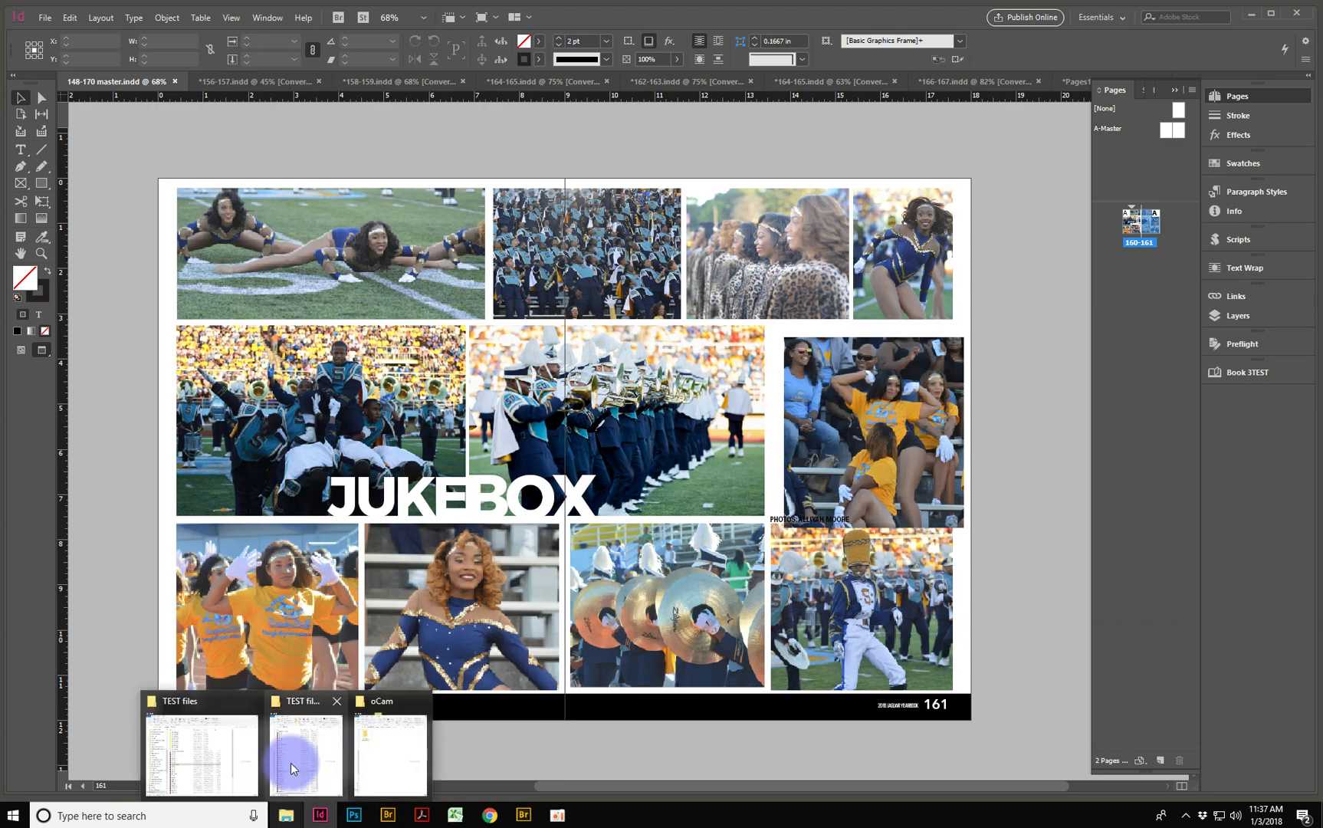
click(290, 762)
click(732, 233)
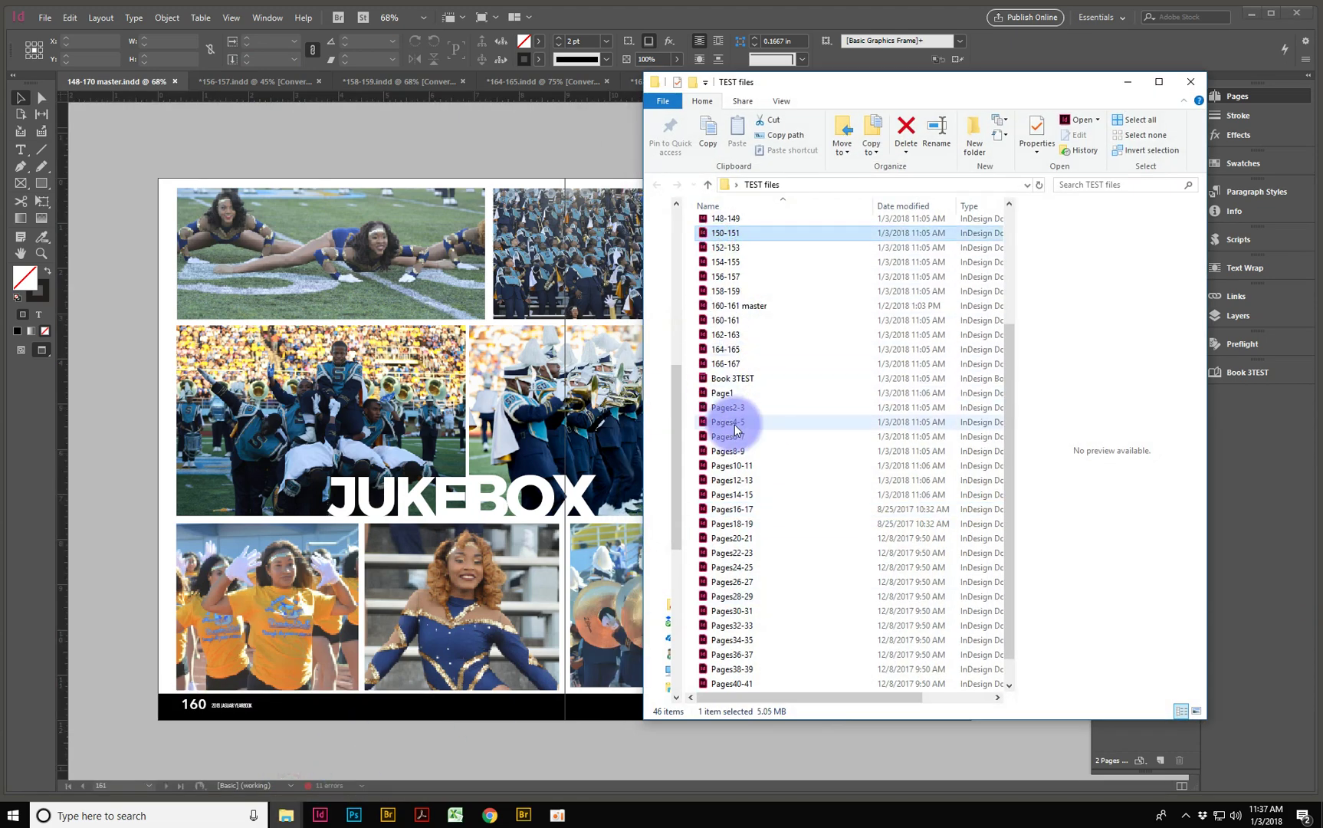
shift+click(734, 567)
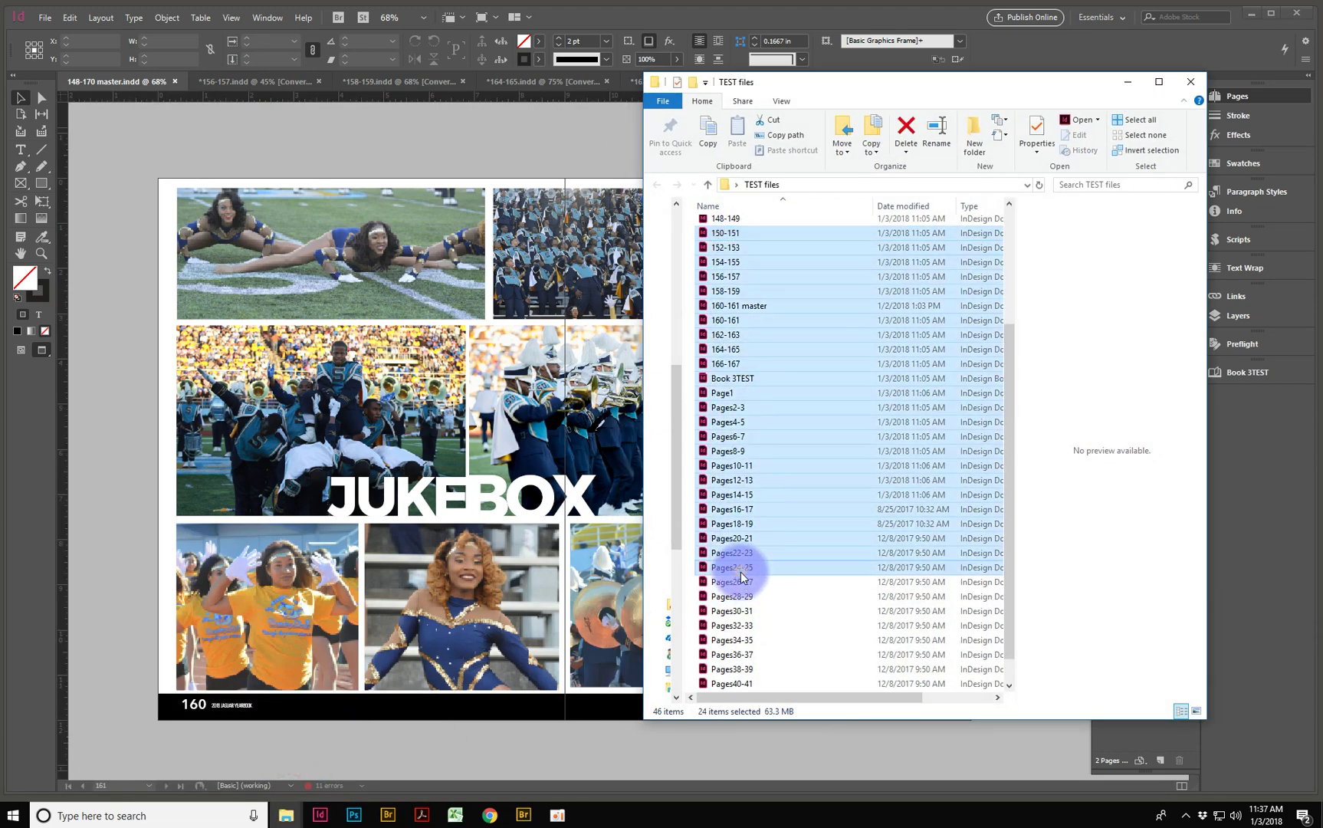
right_click(738, 392)
click(724, 482)
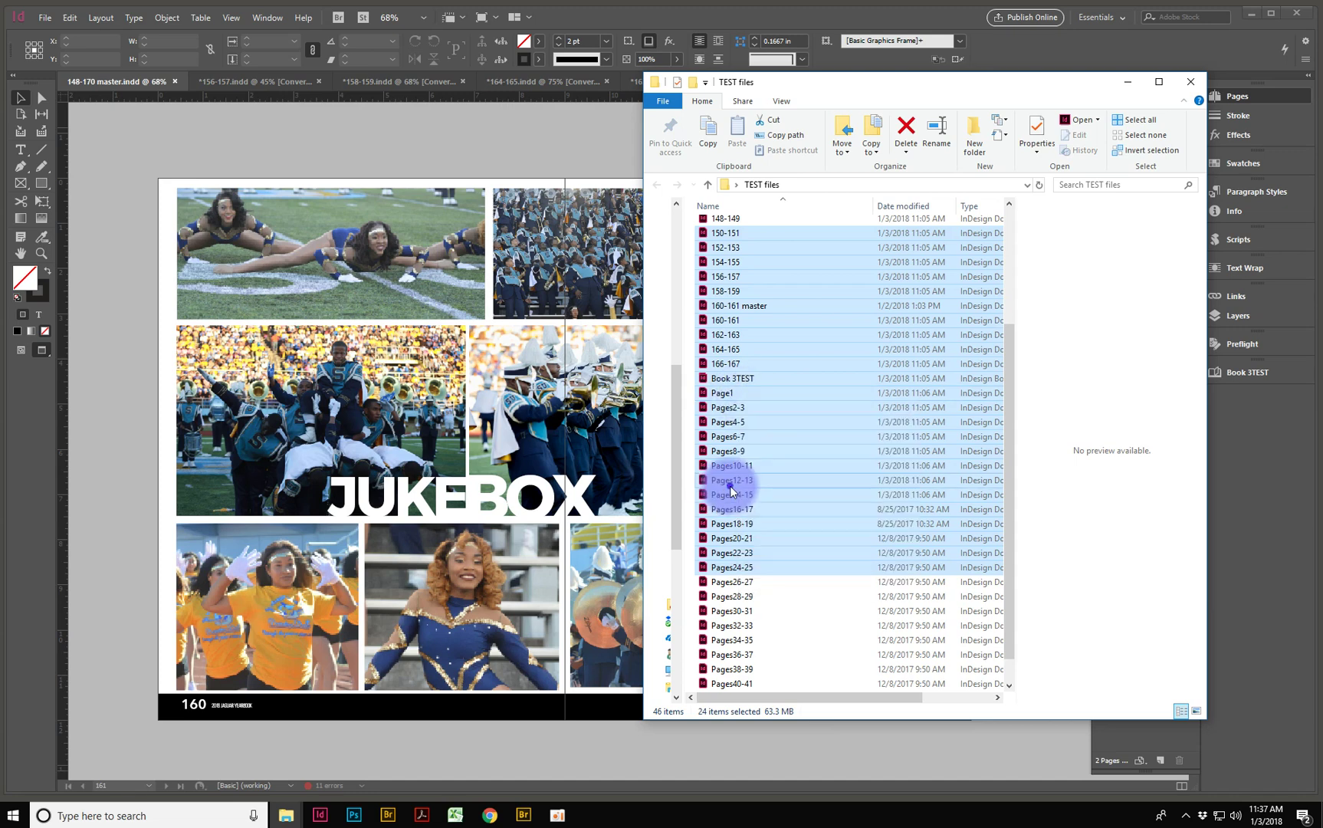
click(717, 483)
shift+click(715, 233)
right_click(715, 240)
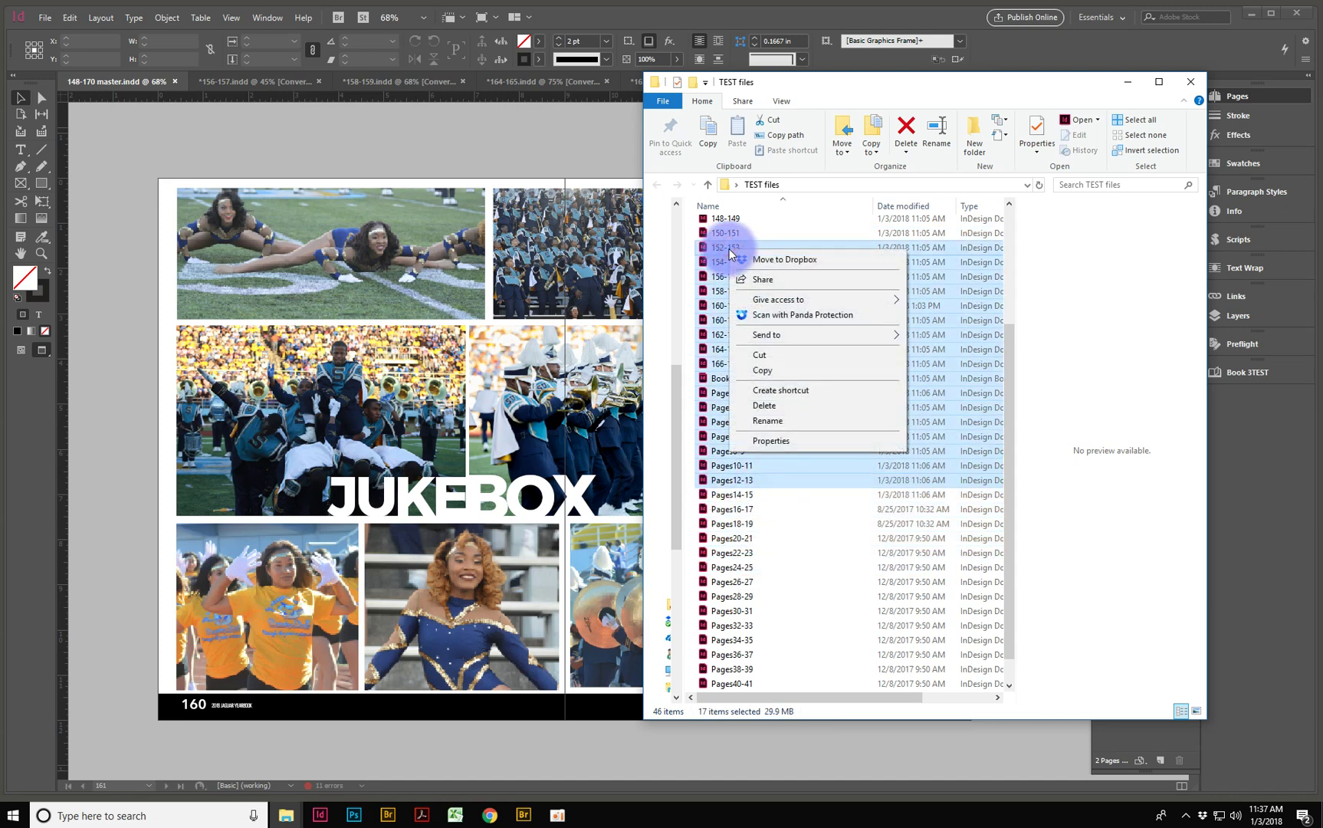
click(714, 240)
shift+click(721, 291)
right_click(720, 293)
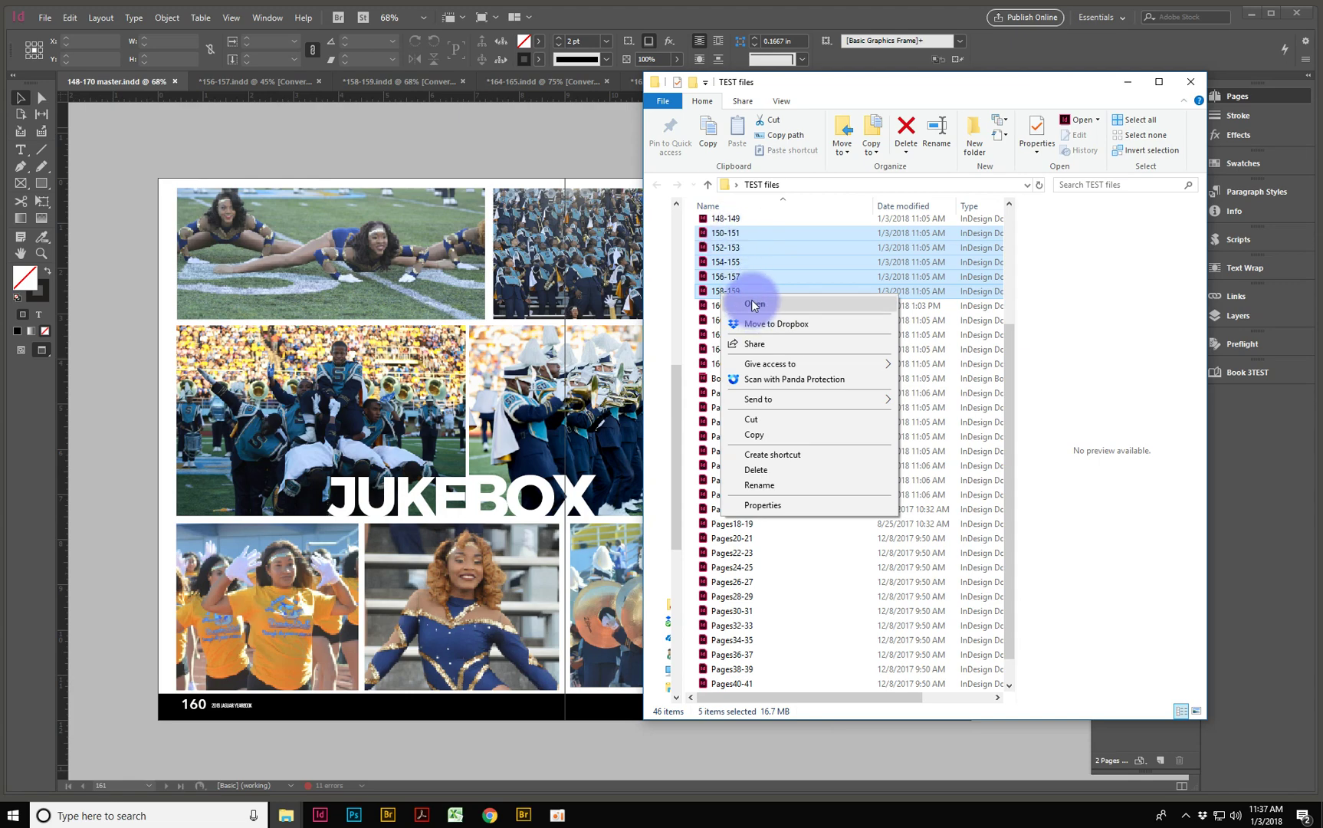
click(1128, 82)
click(1127, 81)
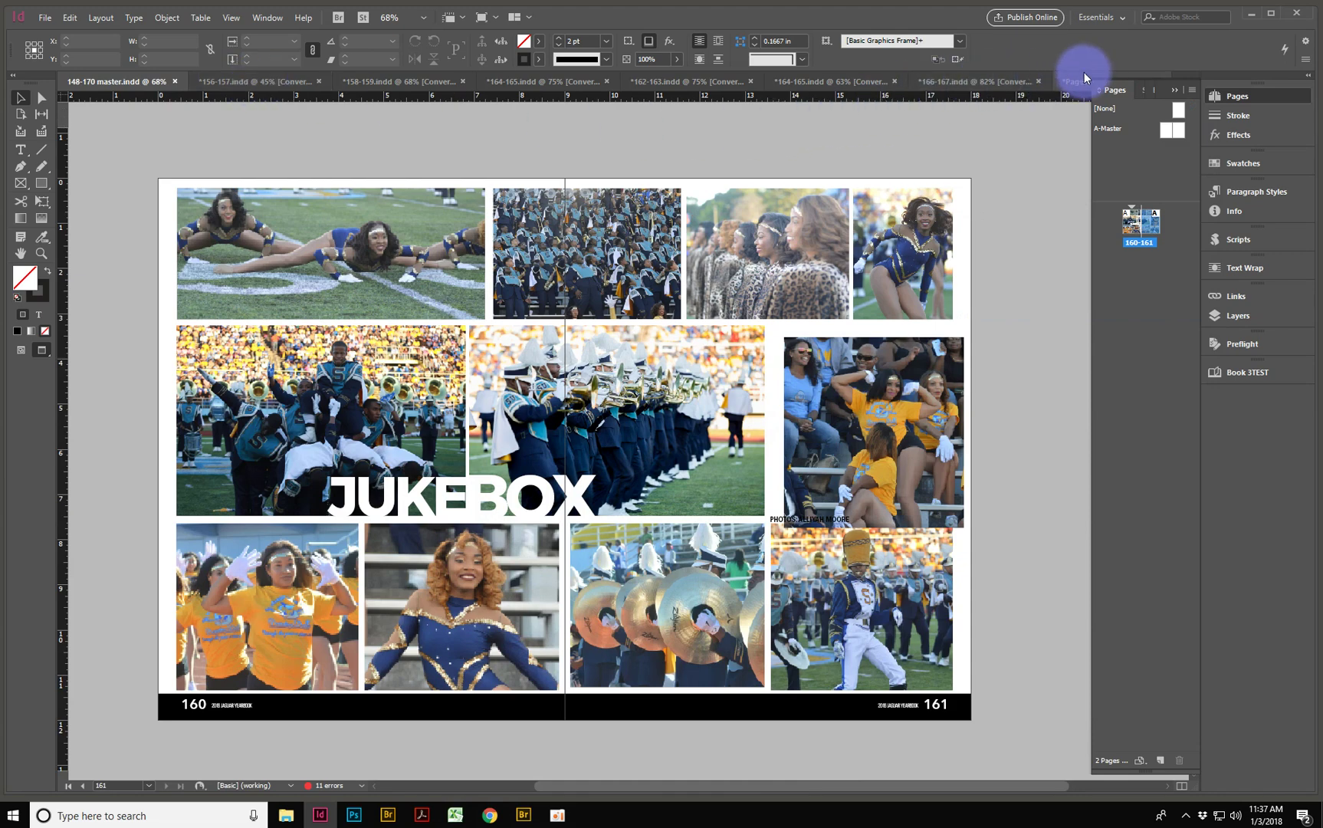
Switch to the 158-159 Giving Back document and select its whole spread
click(211, 82)
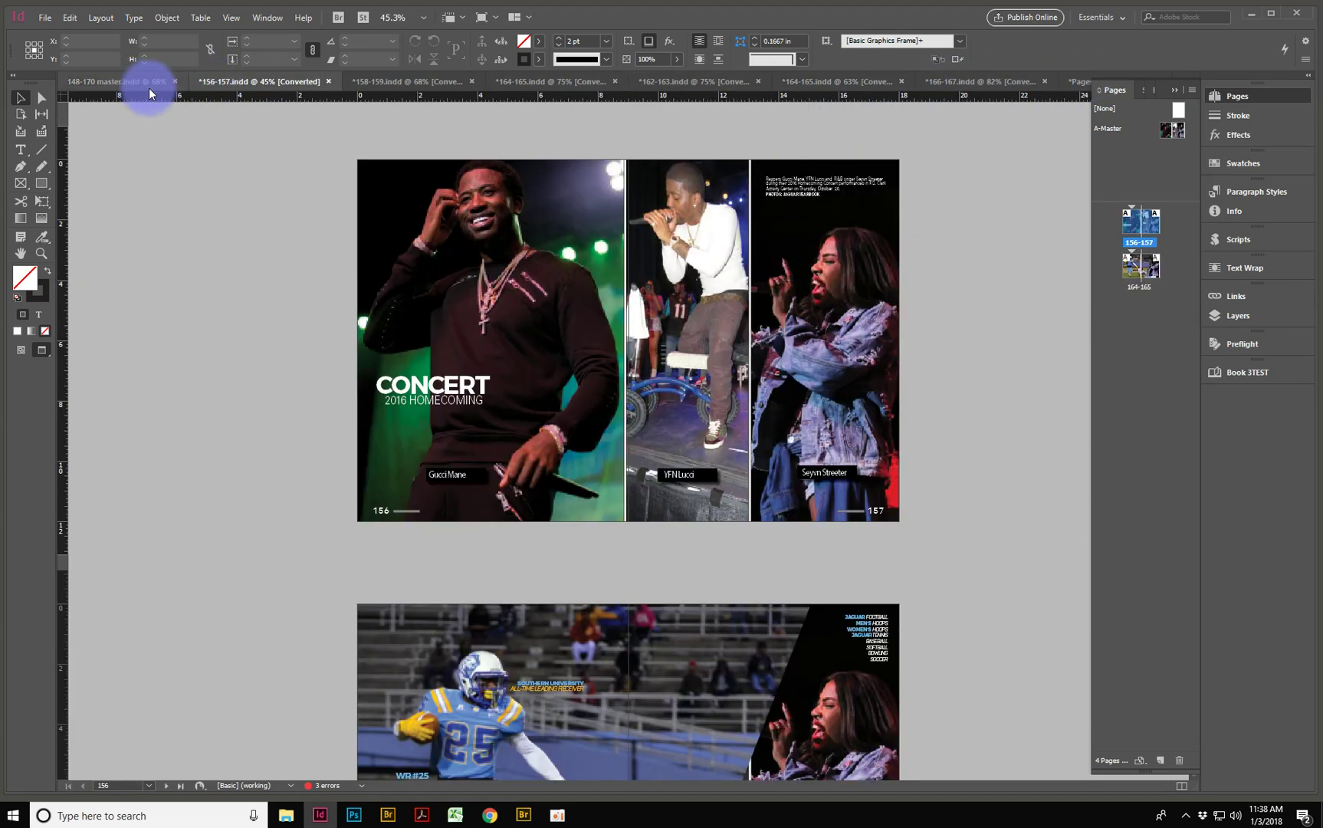
click(115, 80)
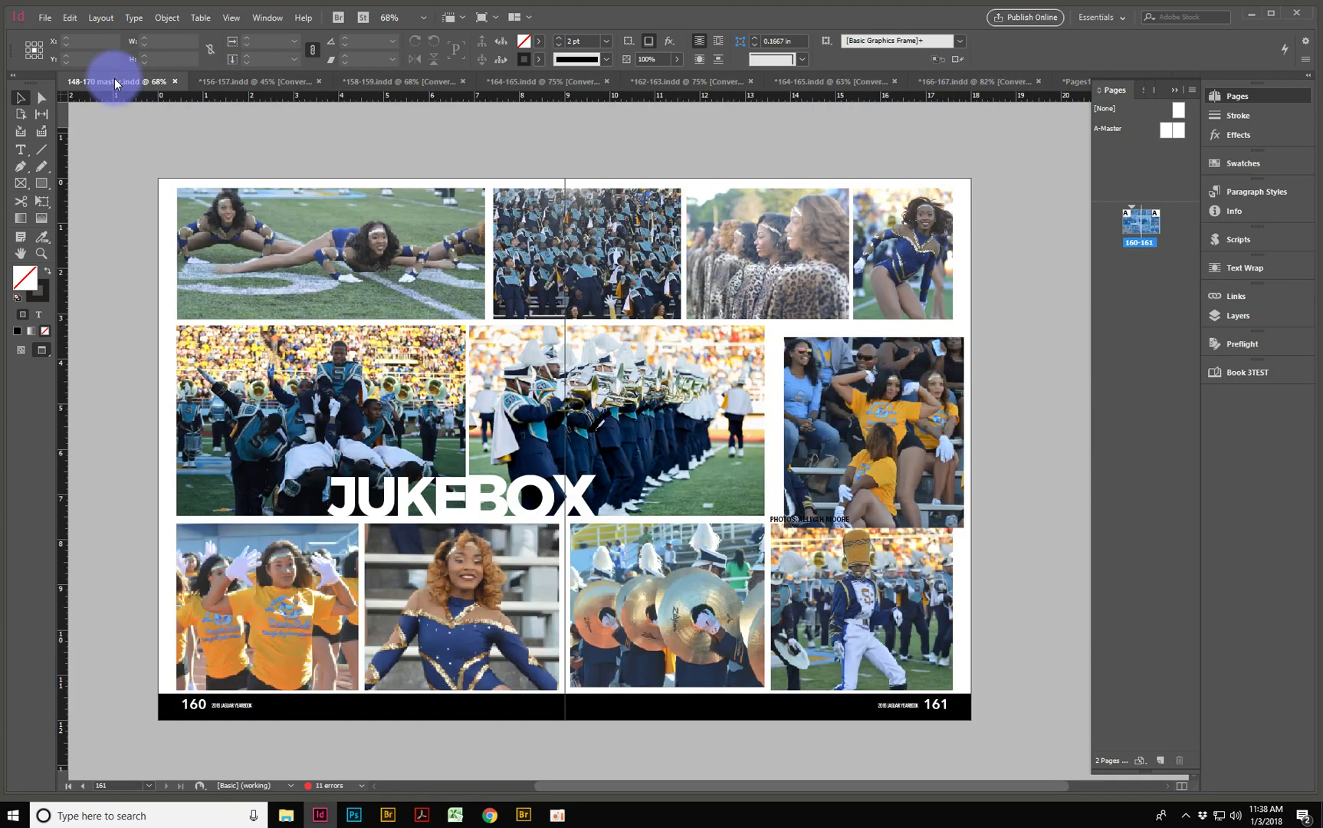
click(235, 81)
click(897, 185)
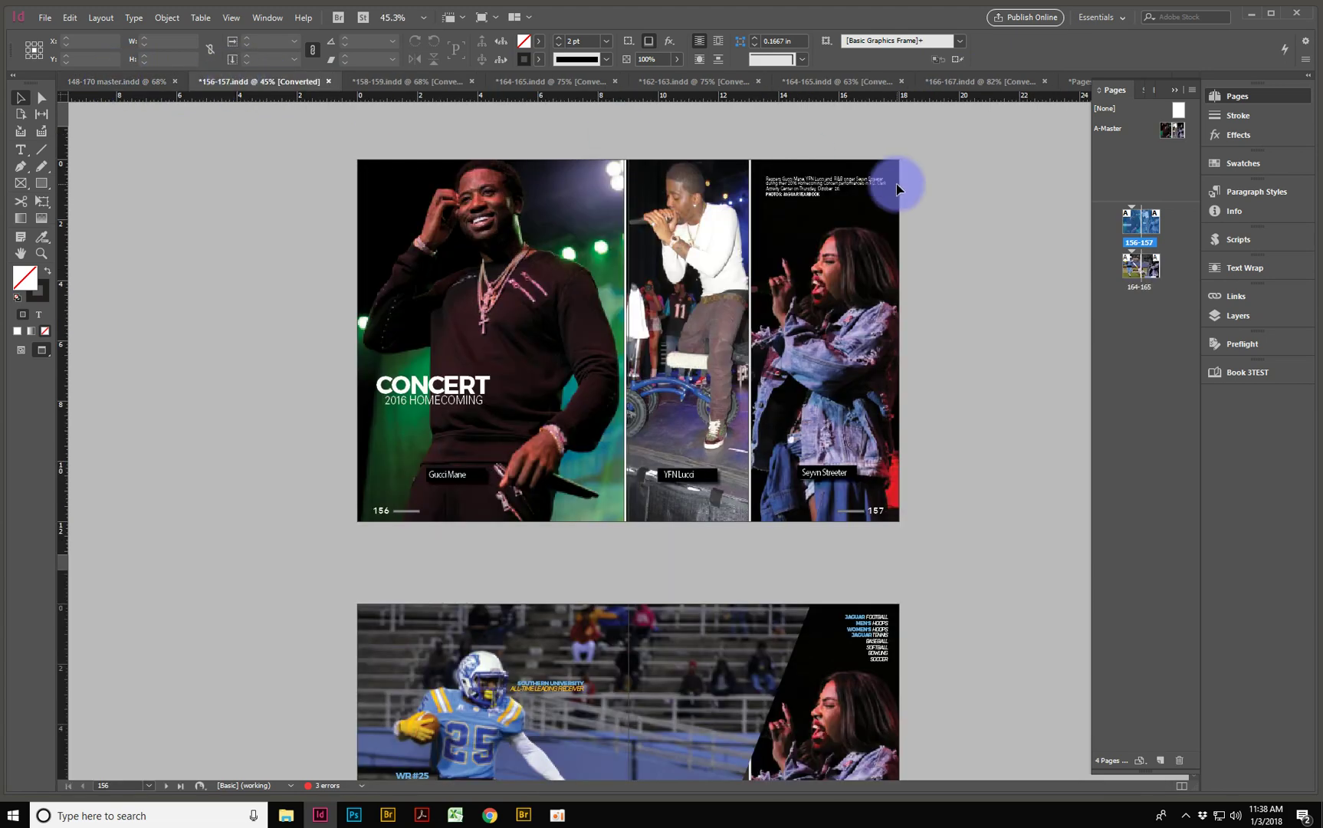
click(383, 80)
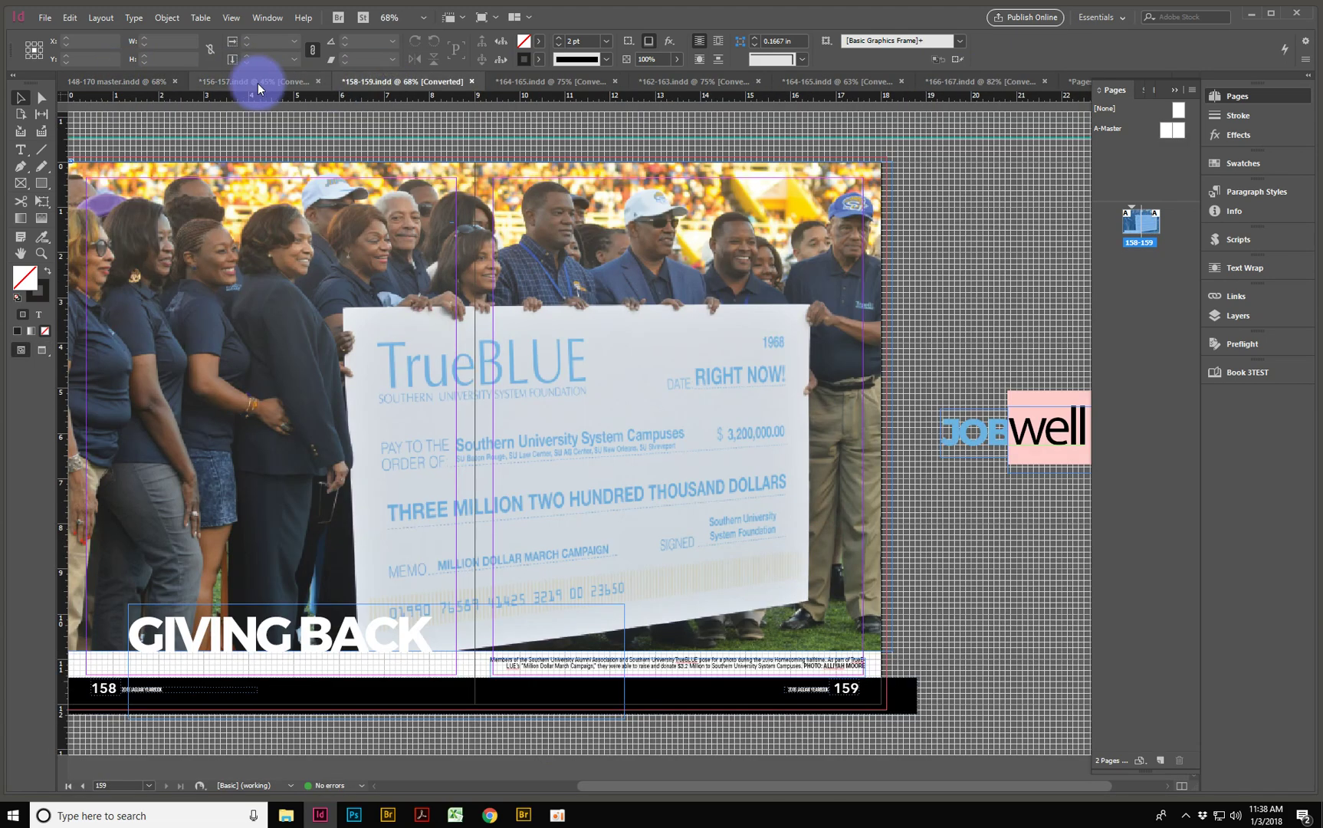
click(1154, 223)
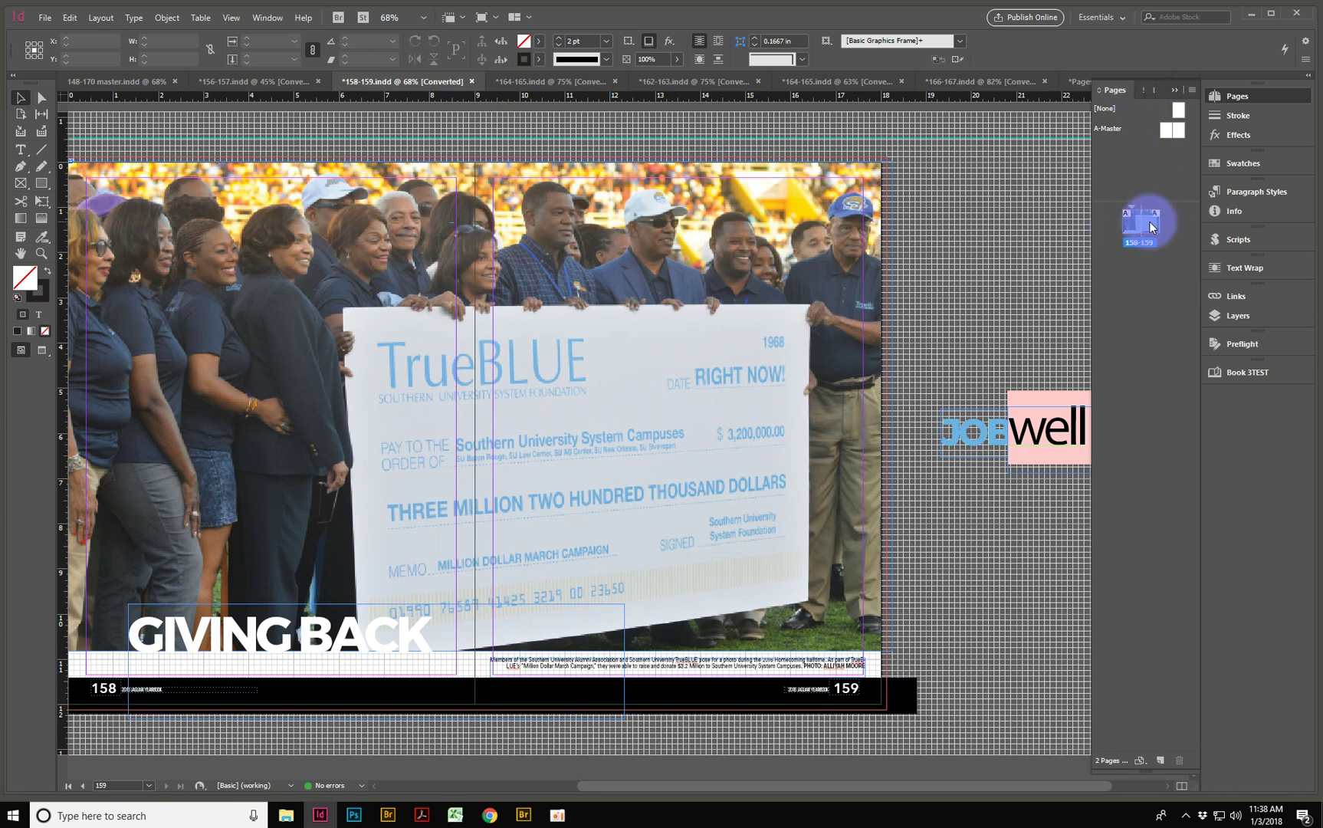
click(1138, 237)
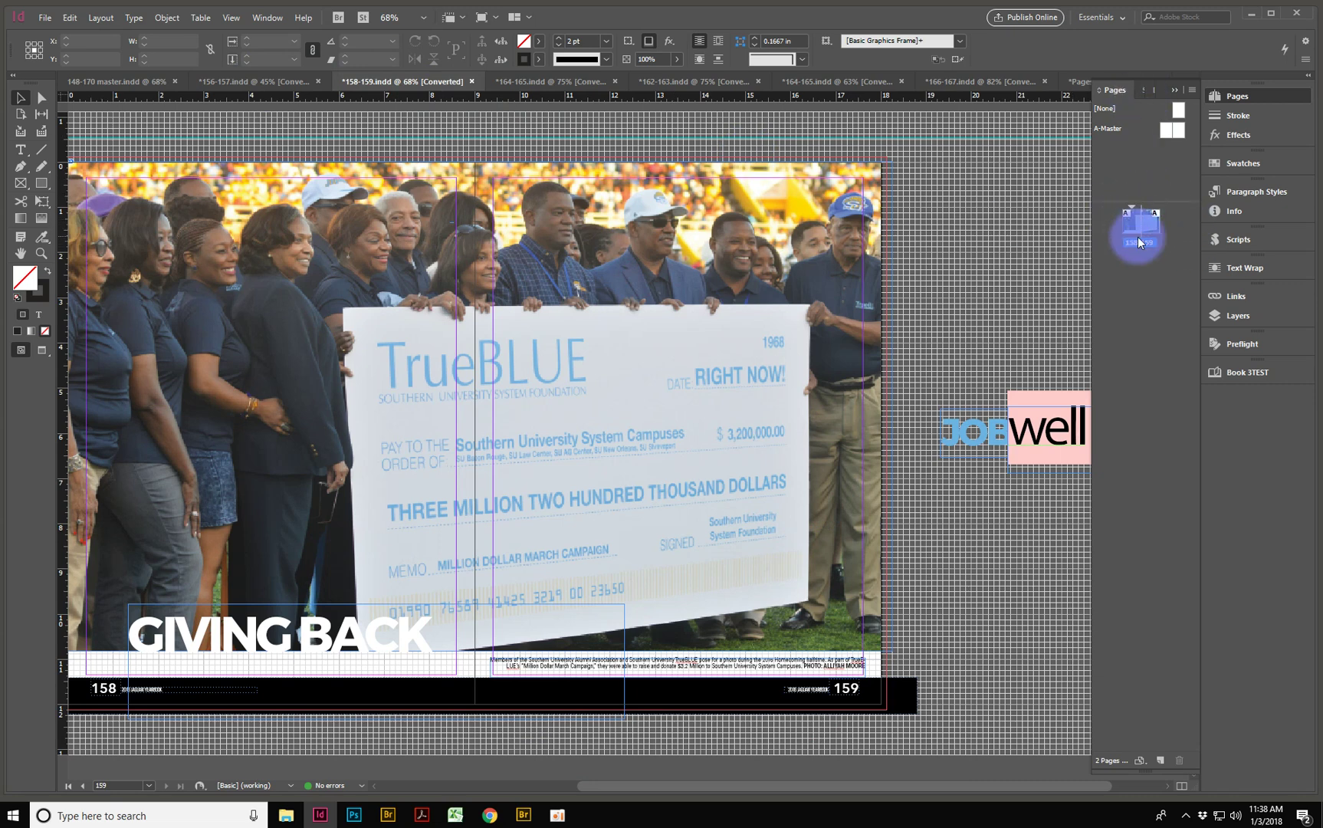
Move the 158-159 spread into 148-170 master.indd after page 161
right_click(1140, 232)
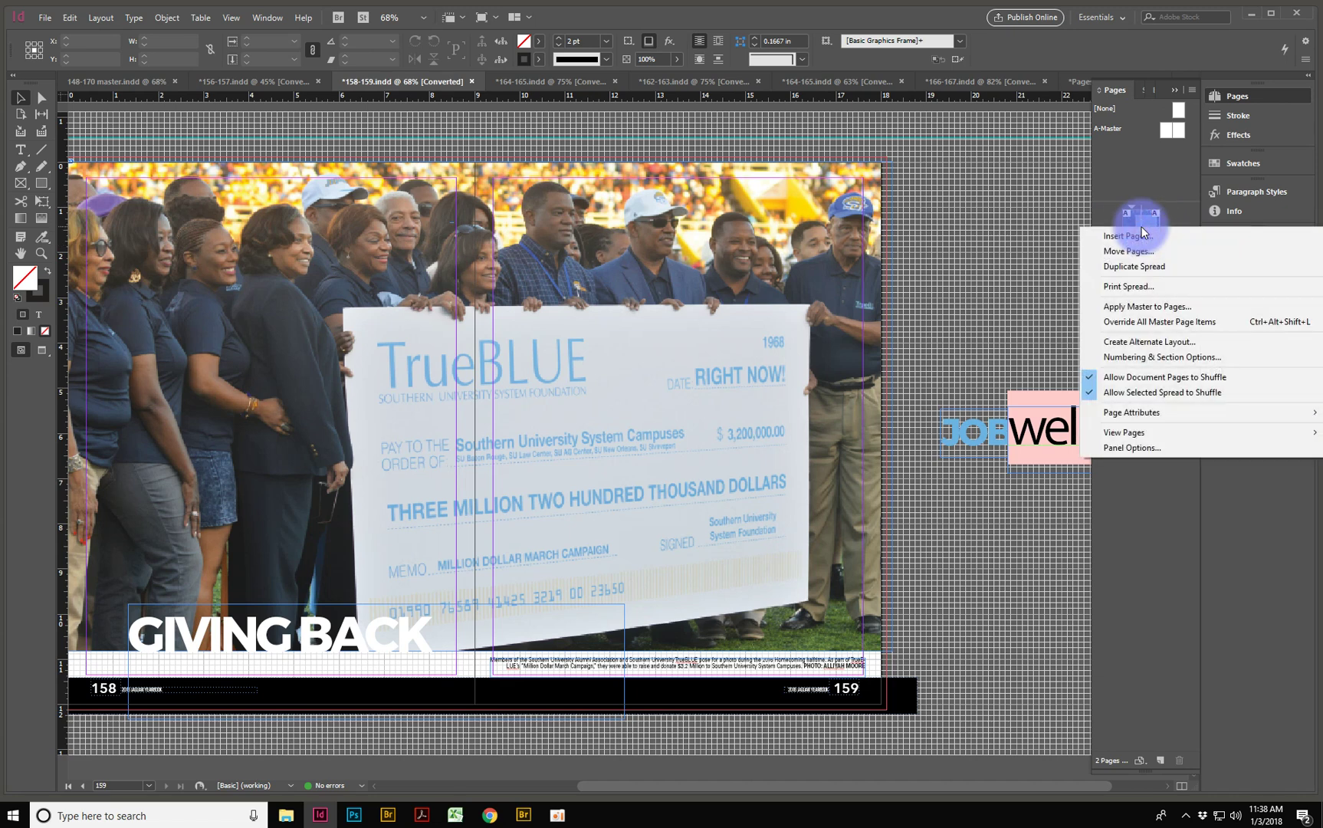
click(1126, 249)
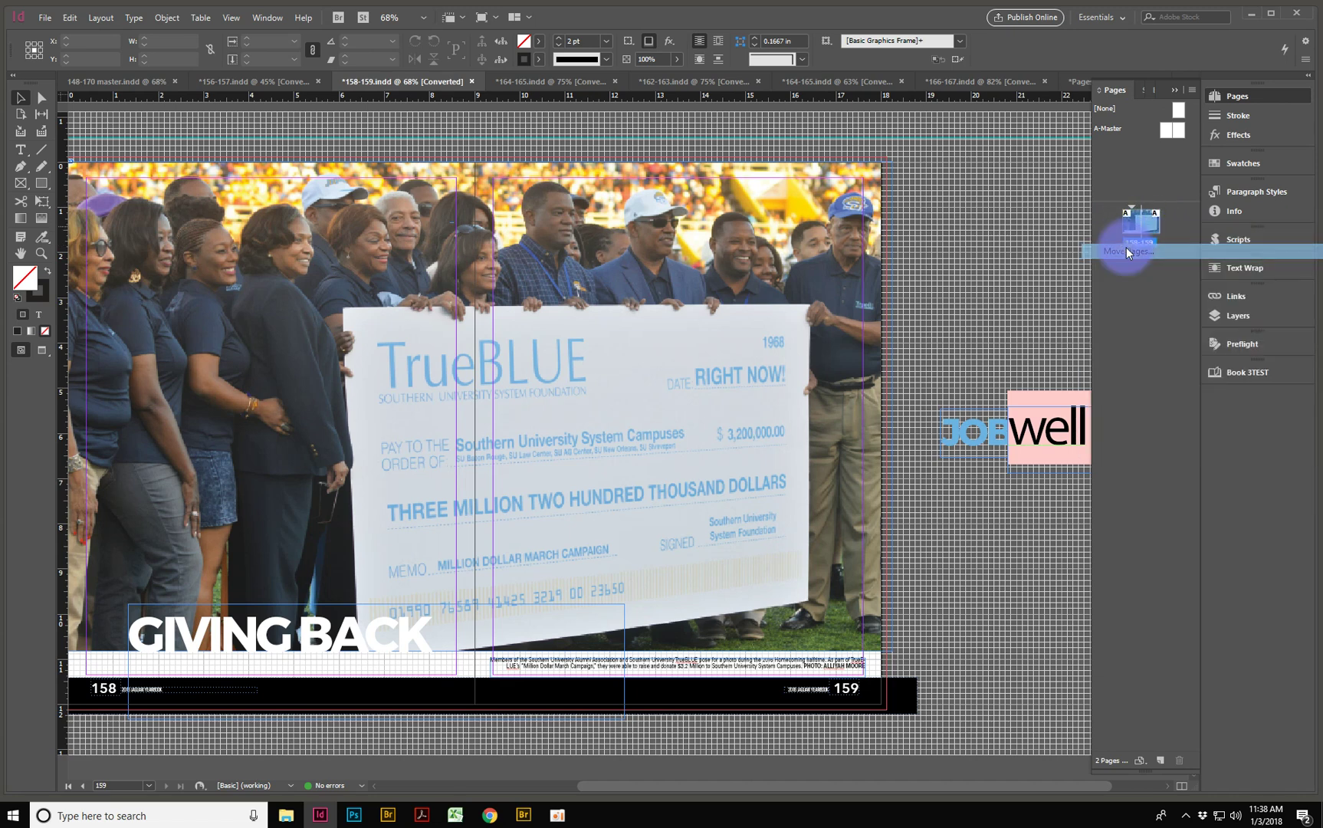
click(657, 416)
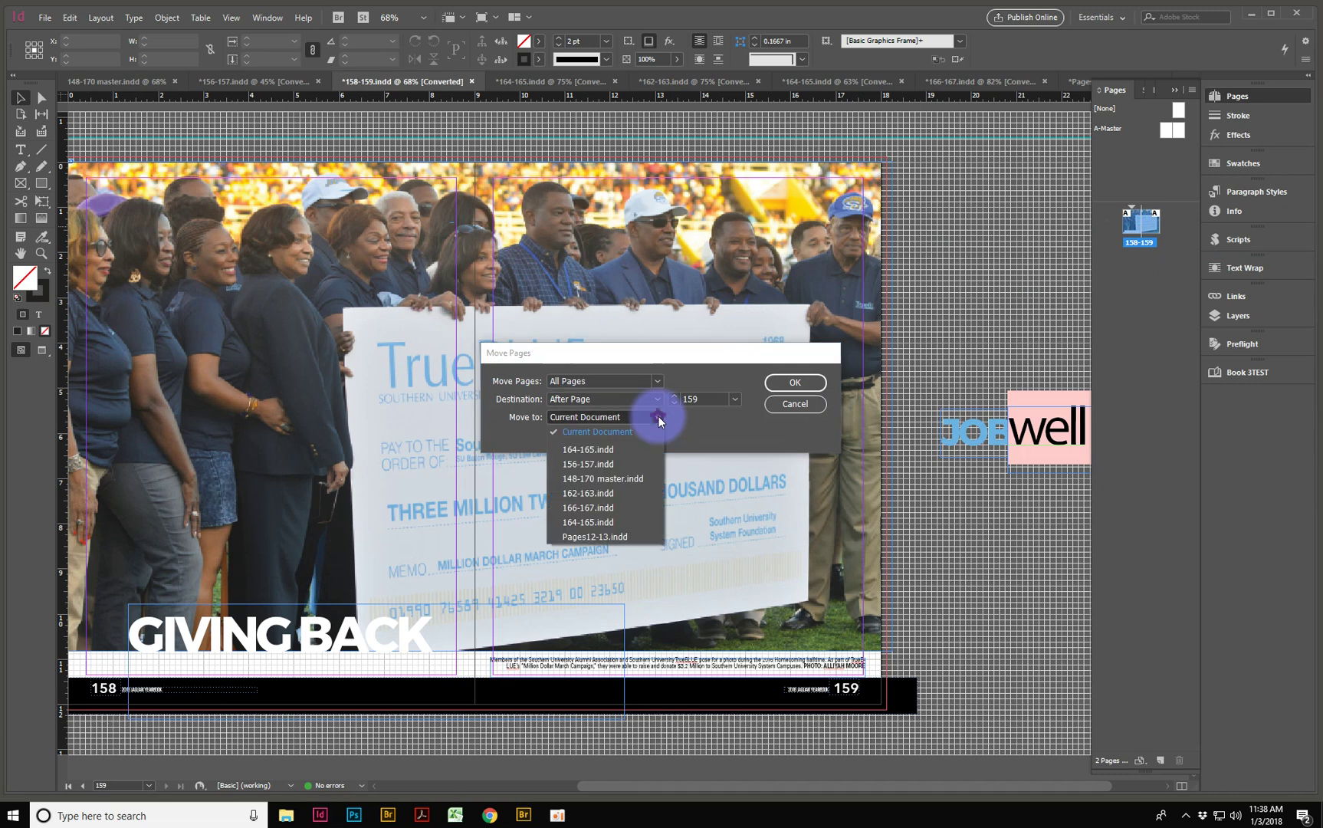
click(587, 480)
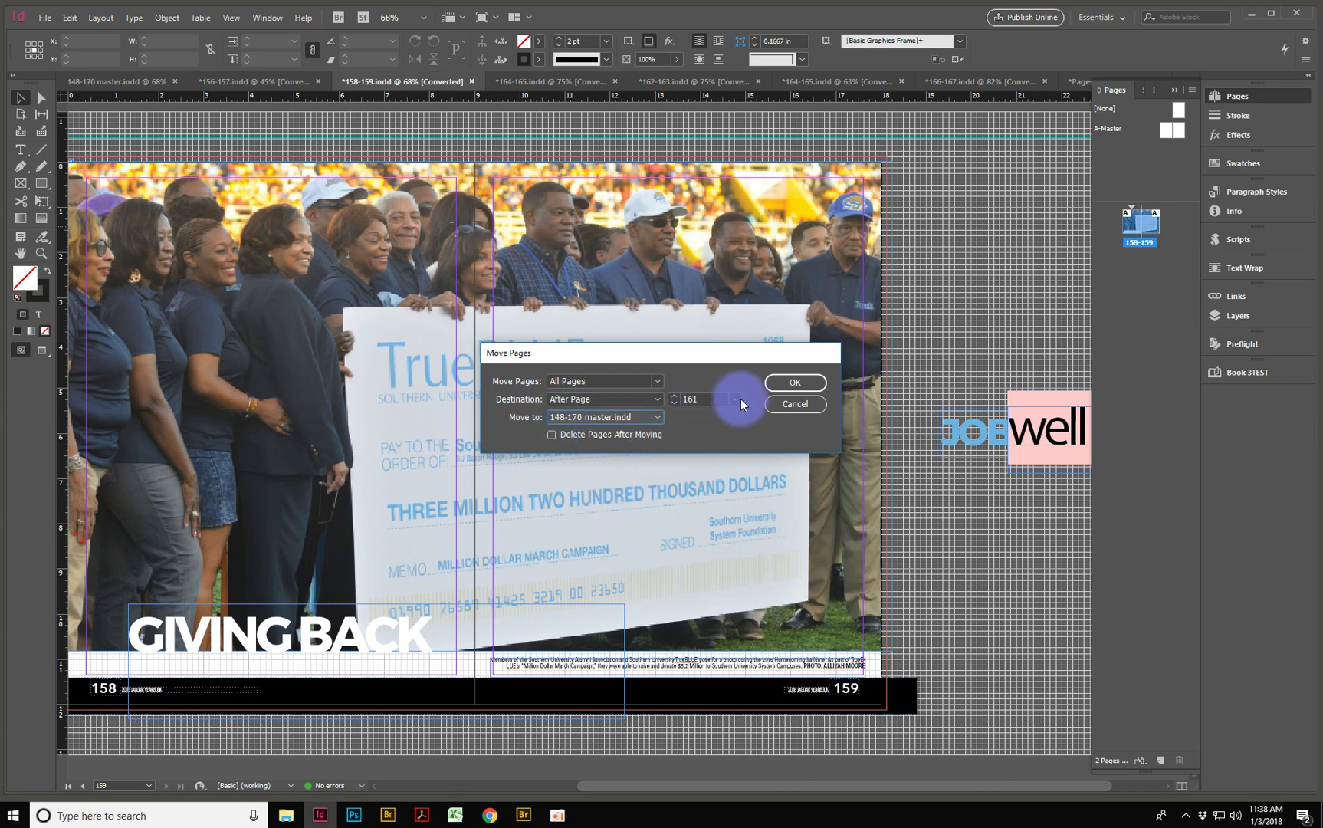
click(802, 381)
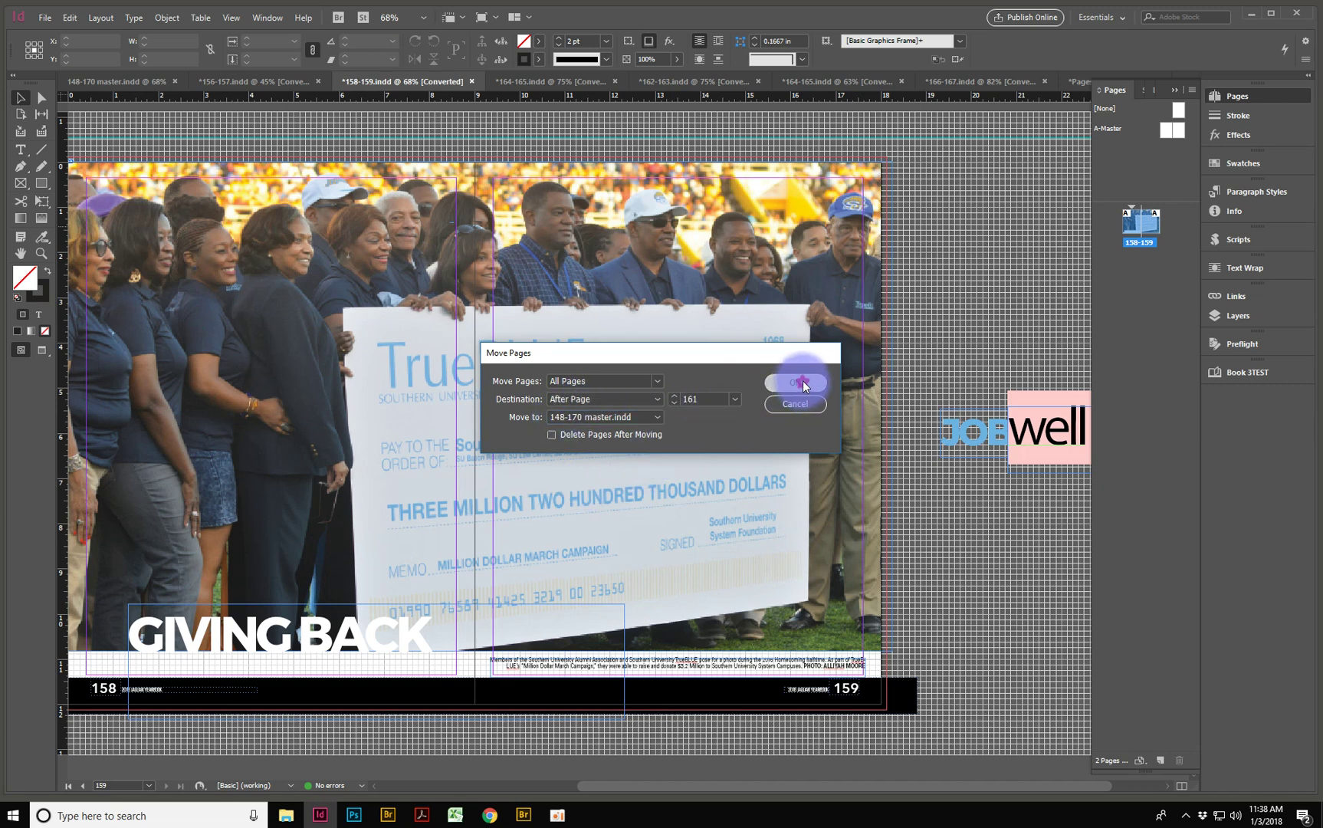
Move the 164-165 Jaguar Sports spread into 148-170 master.indd via Move Pages
click(546, 82)
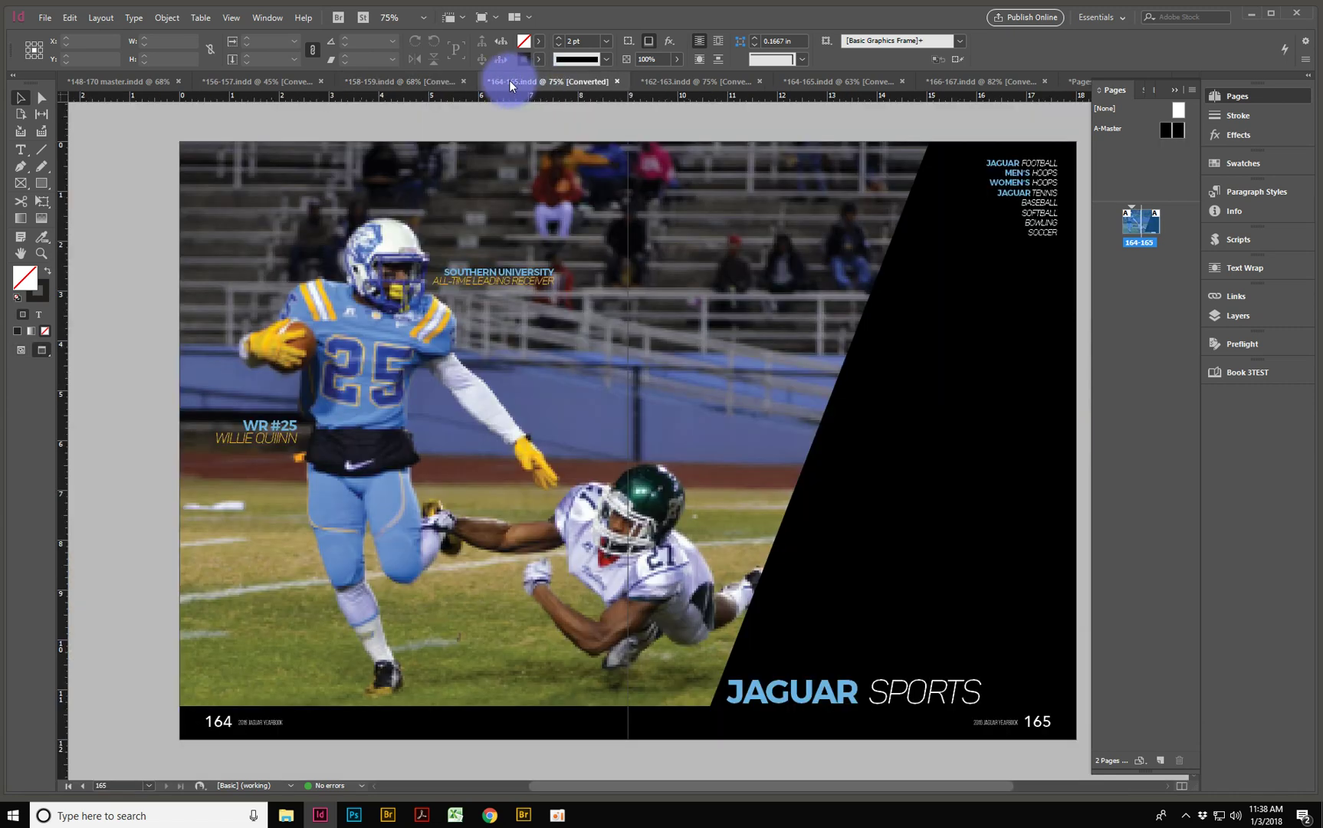
right_click(1131, 230)
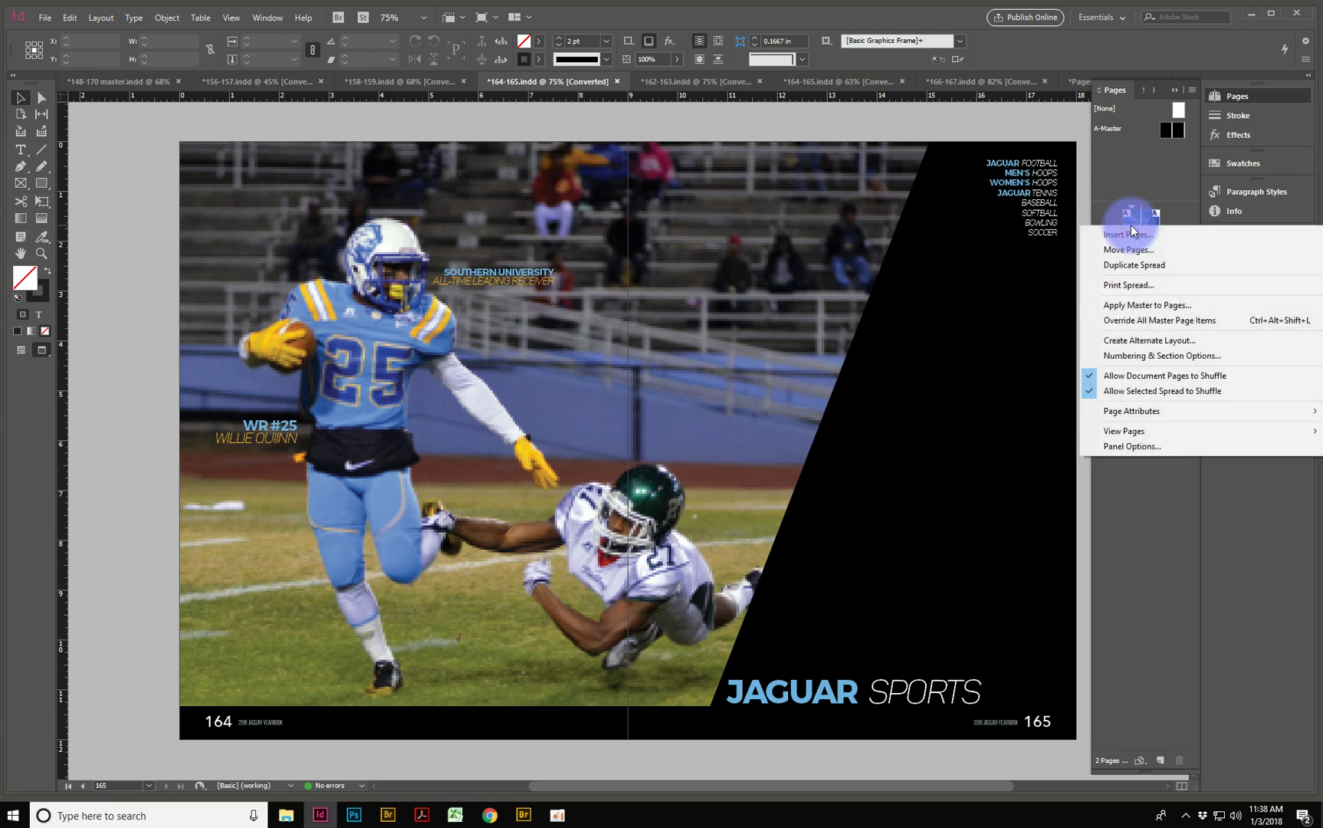
click(1141, 246)
click(658, 416)
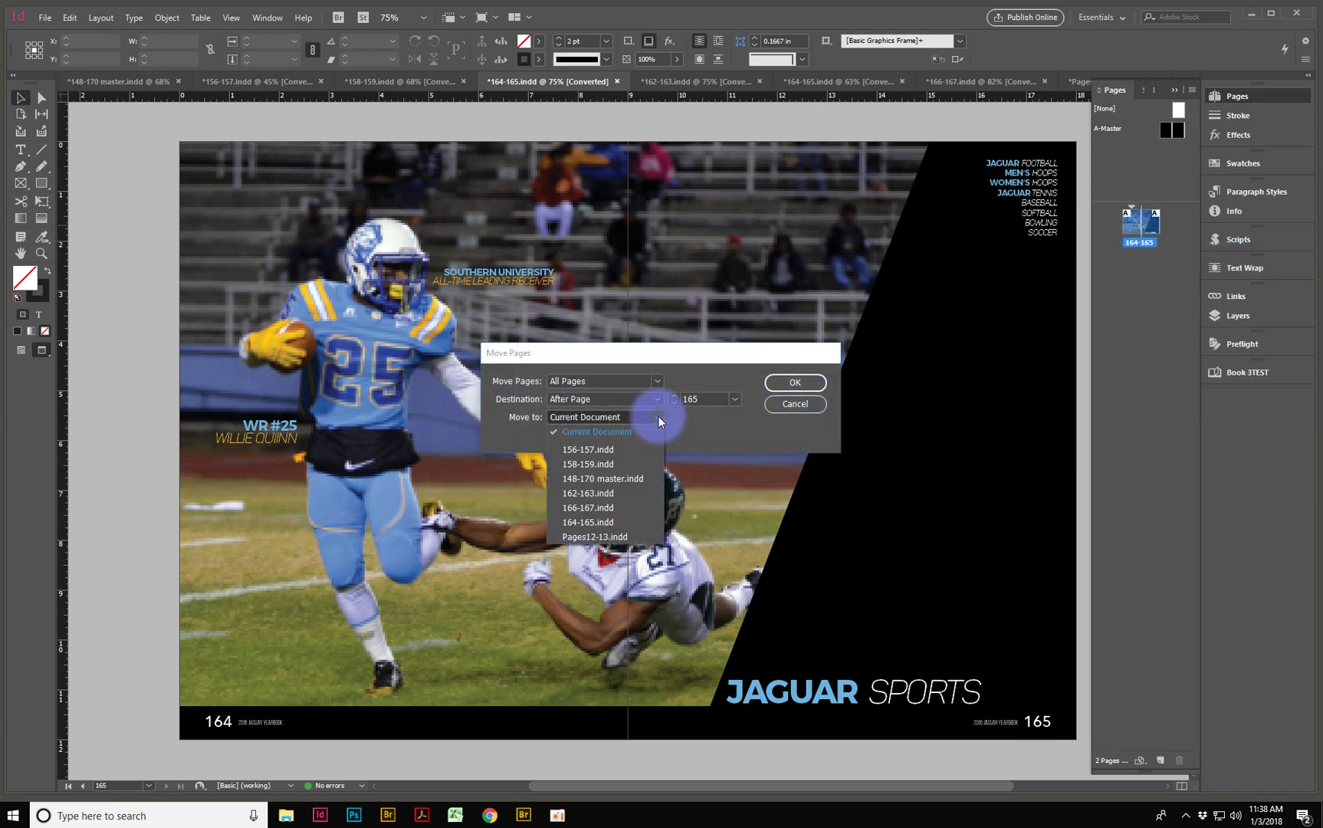
click(637, 478)
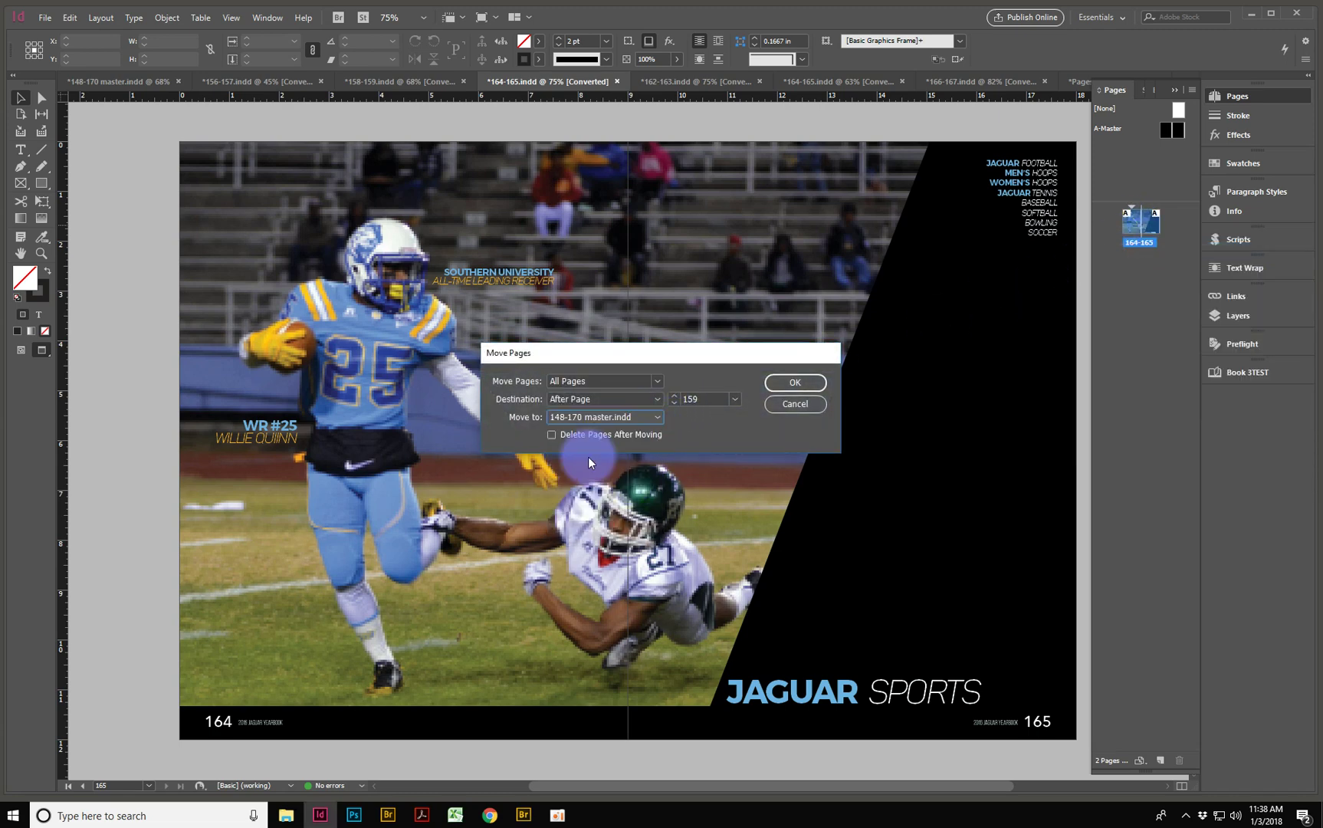
click(790, 383)
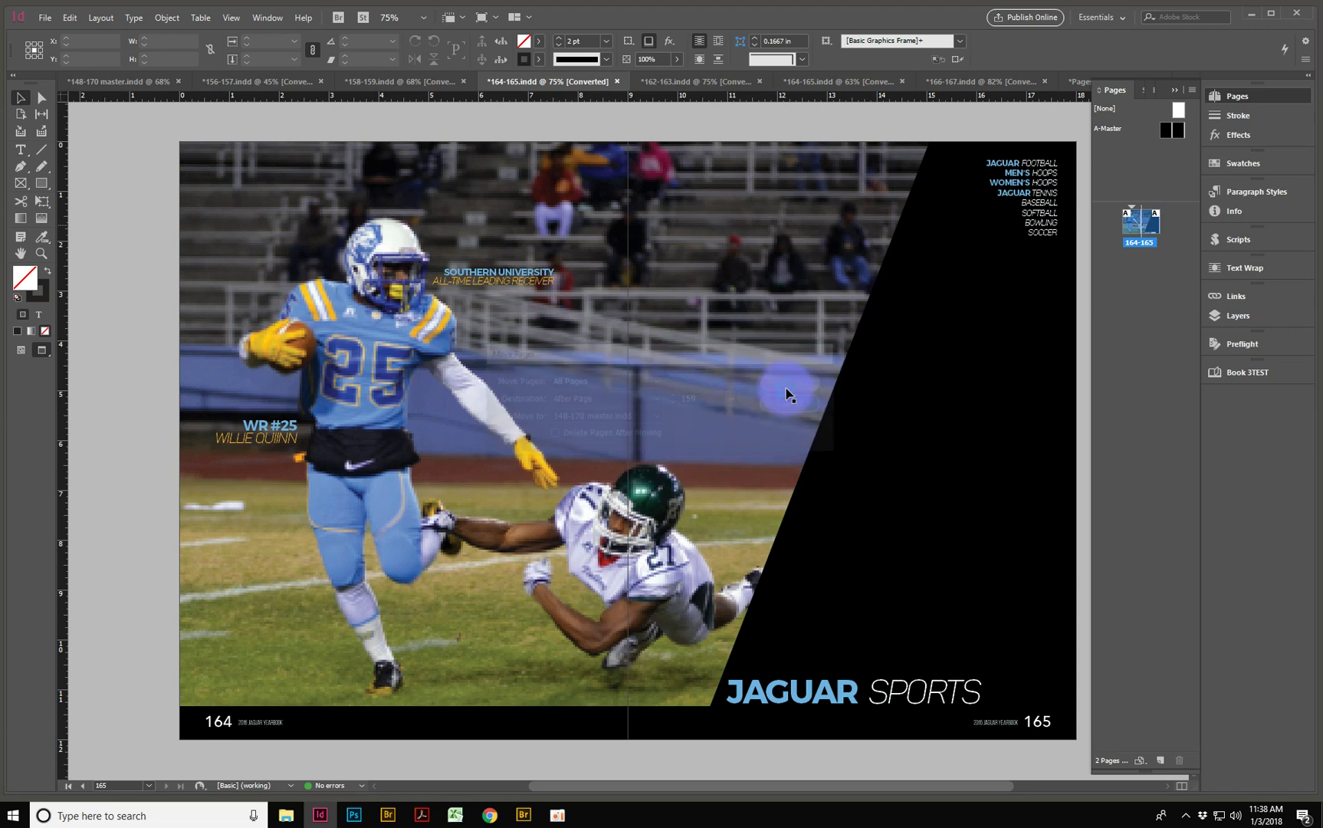
click(707, 83)
Move the 162-163 Greek Show spread into 148-170 master.indd after page 165
right_click(1136, 222)
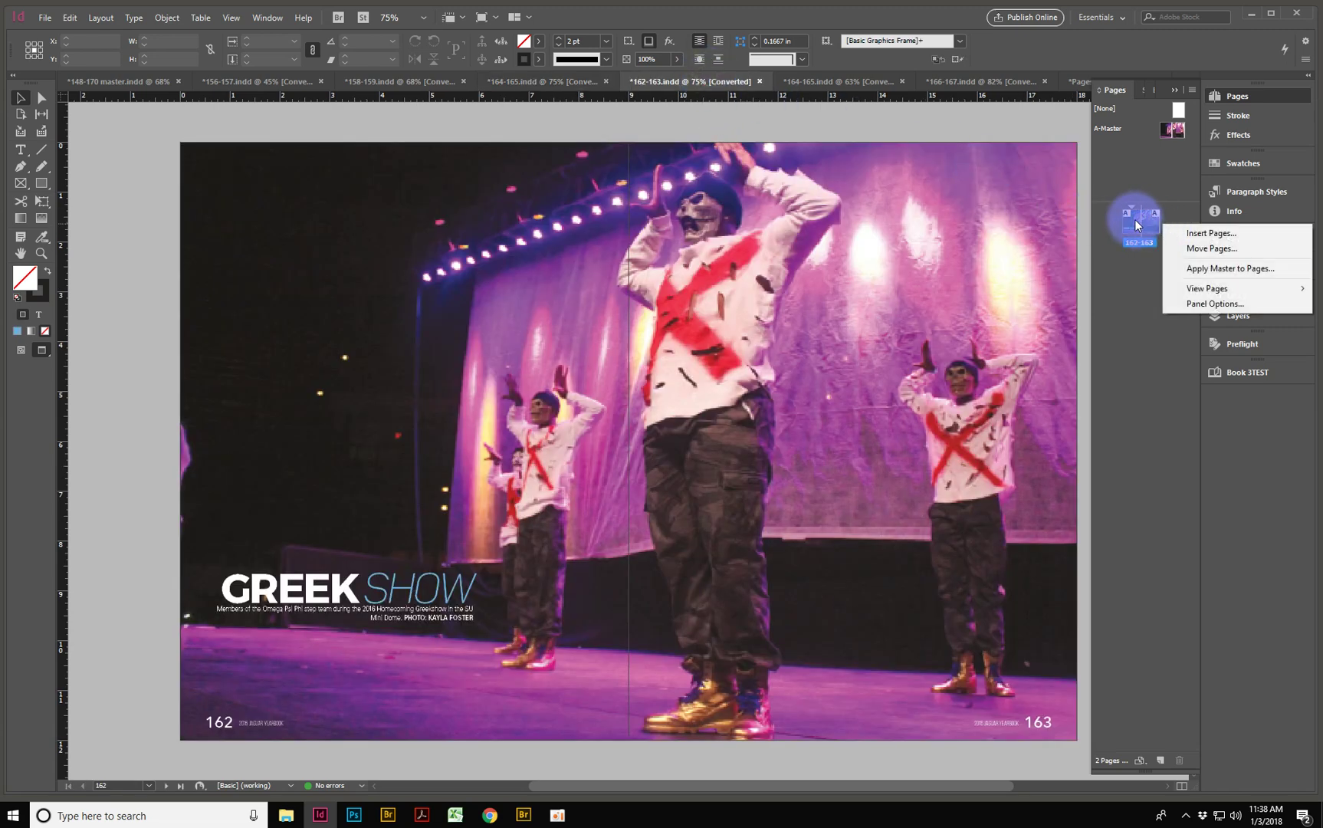
click(1195, 249)
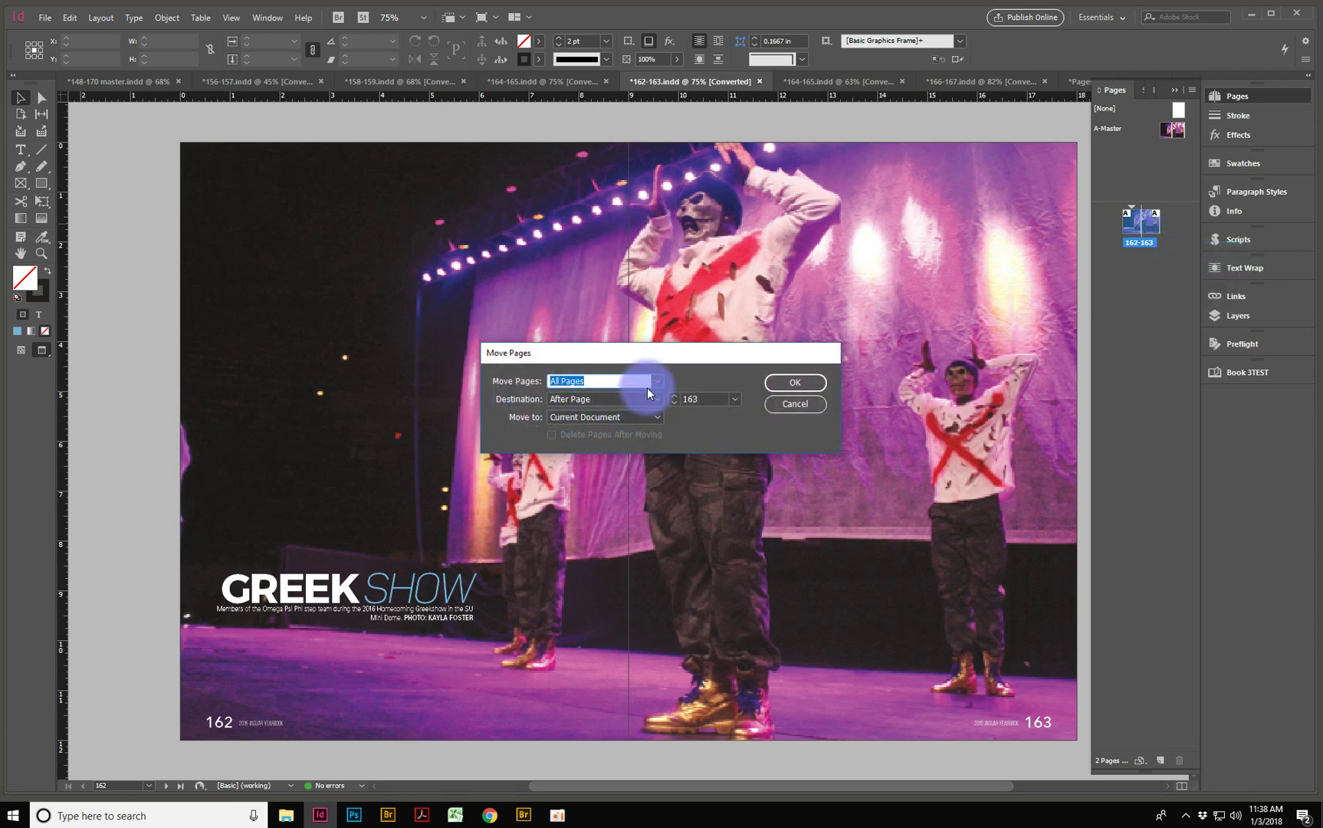
click(657, 416)
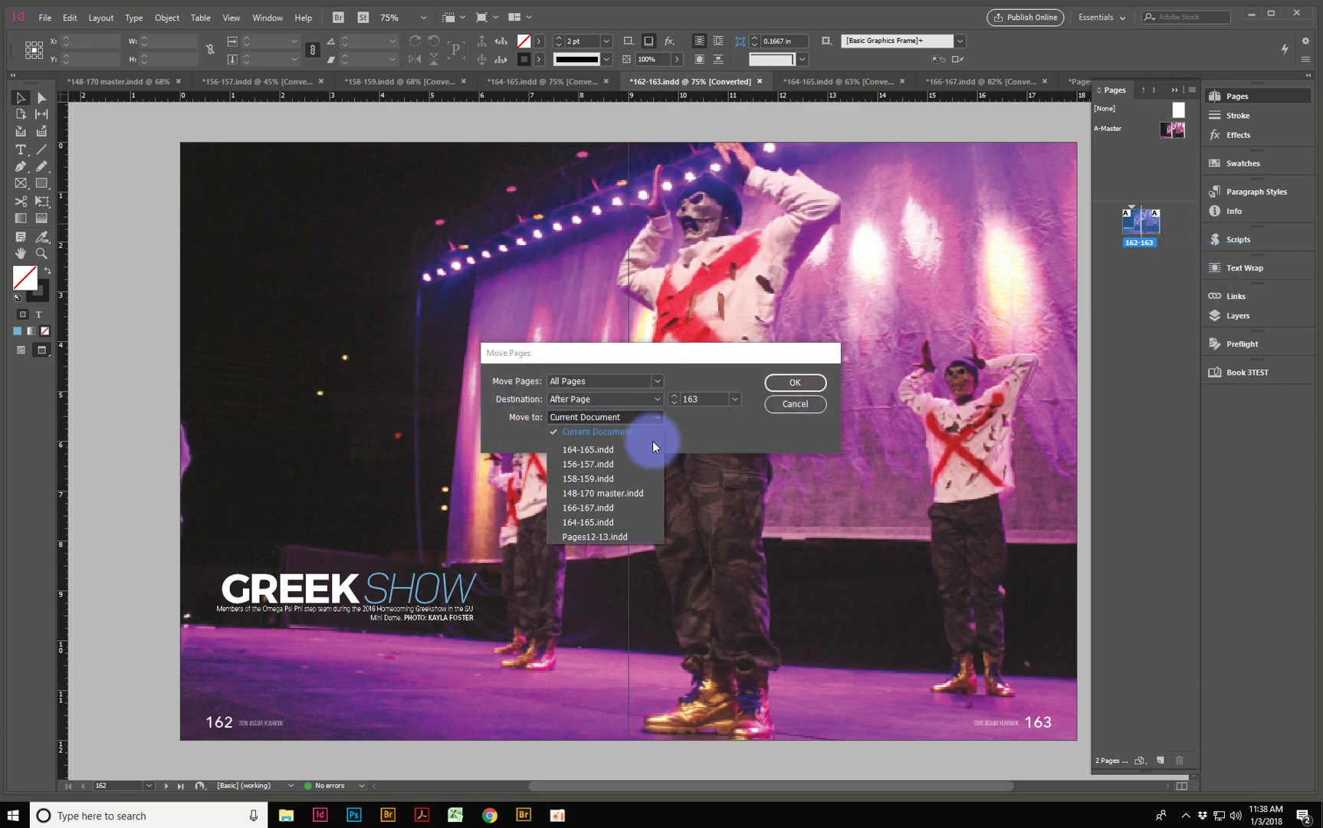
click(645, 491)
click(795, 382)
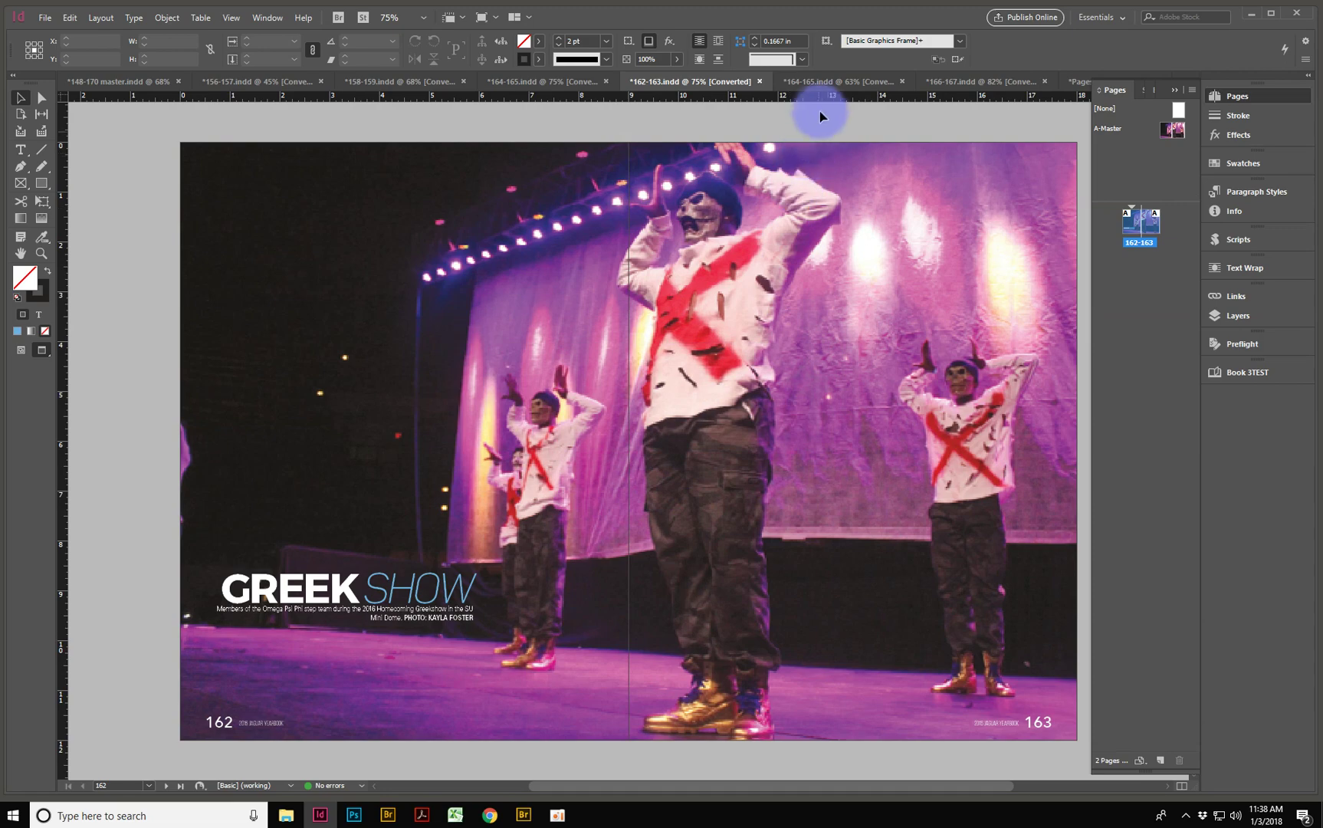
Go through the 164-165 and 166-167 document tabs to reach Pages12-13
click(832, 77)
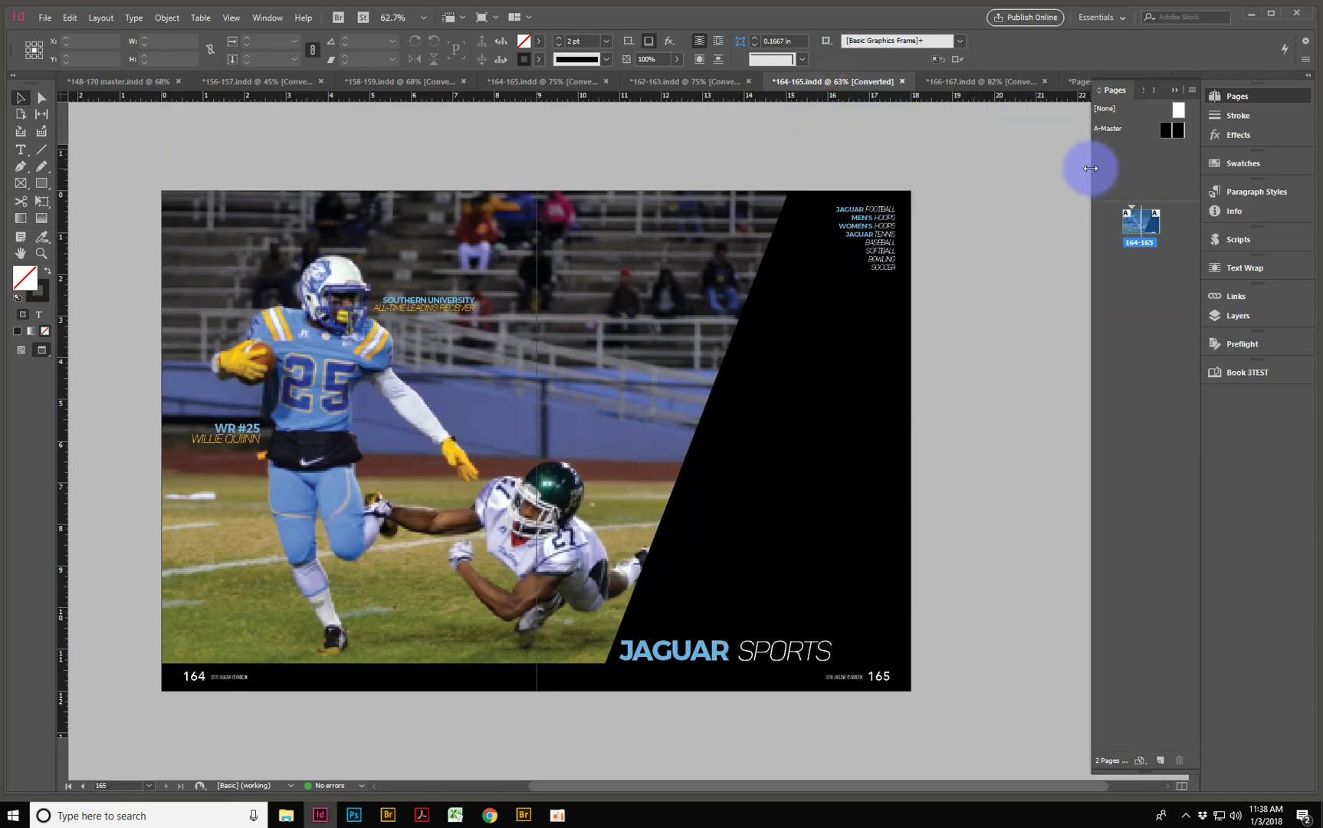
click(969, 88)
click(1075, 79)
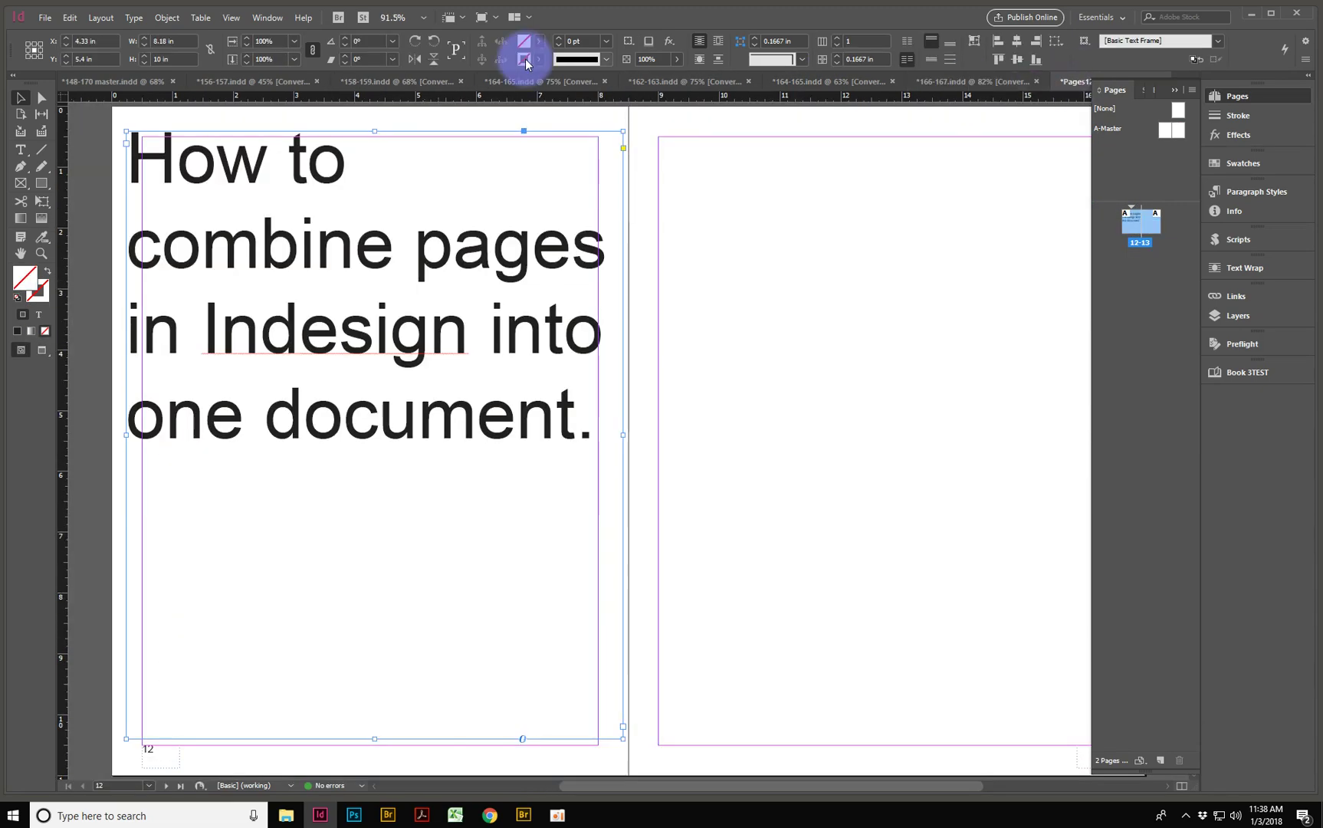
Move the 156-157 Concert spread into 148-170 master.indd
click(259, 82)
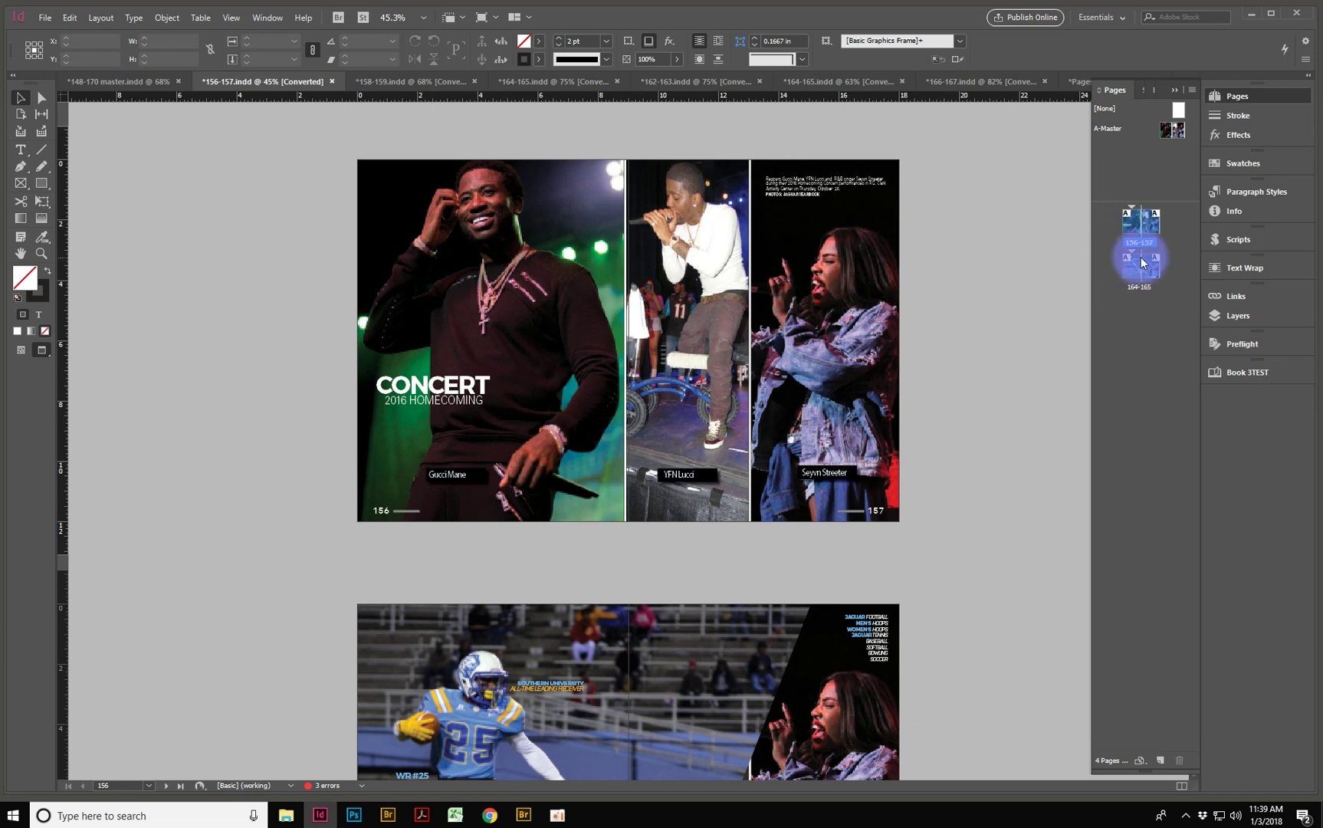
right_click(1137, 222)
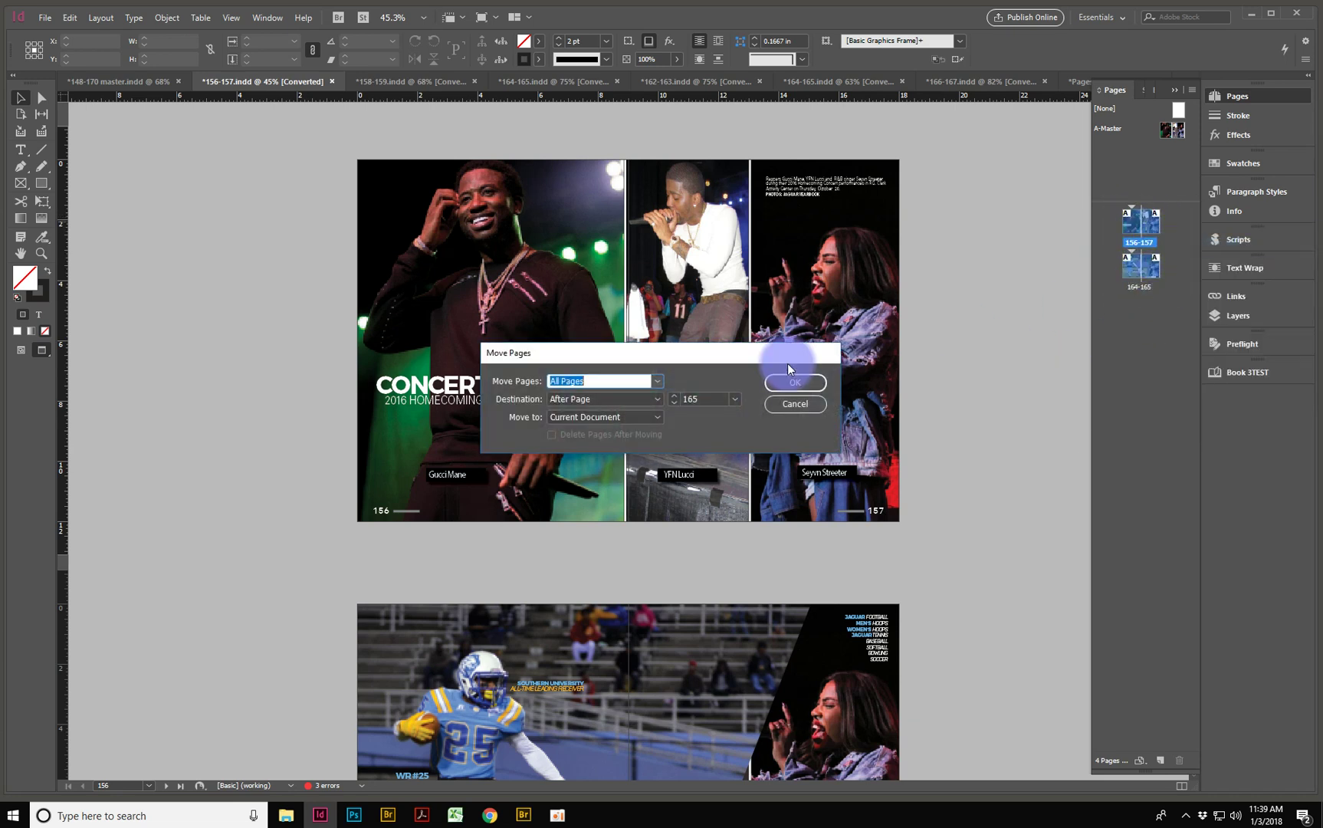
click(658, 416)
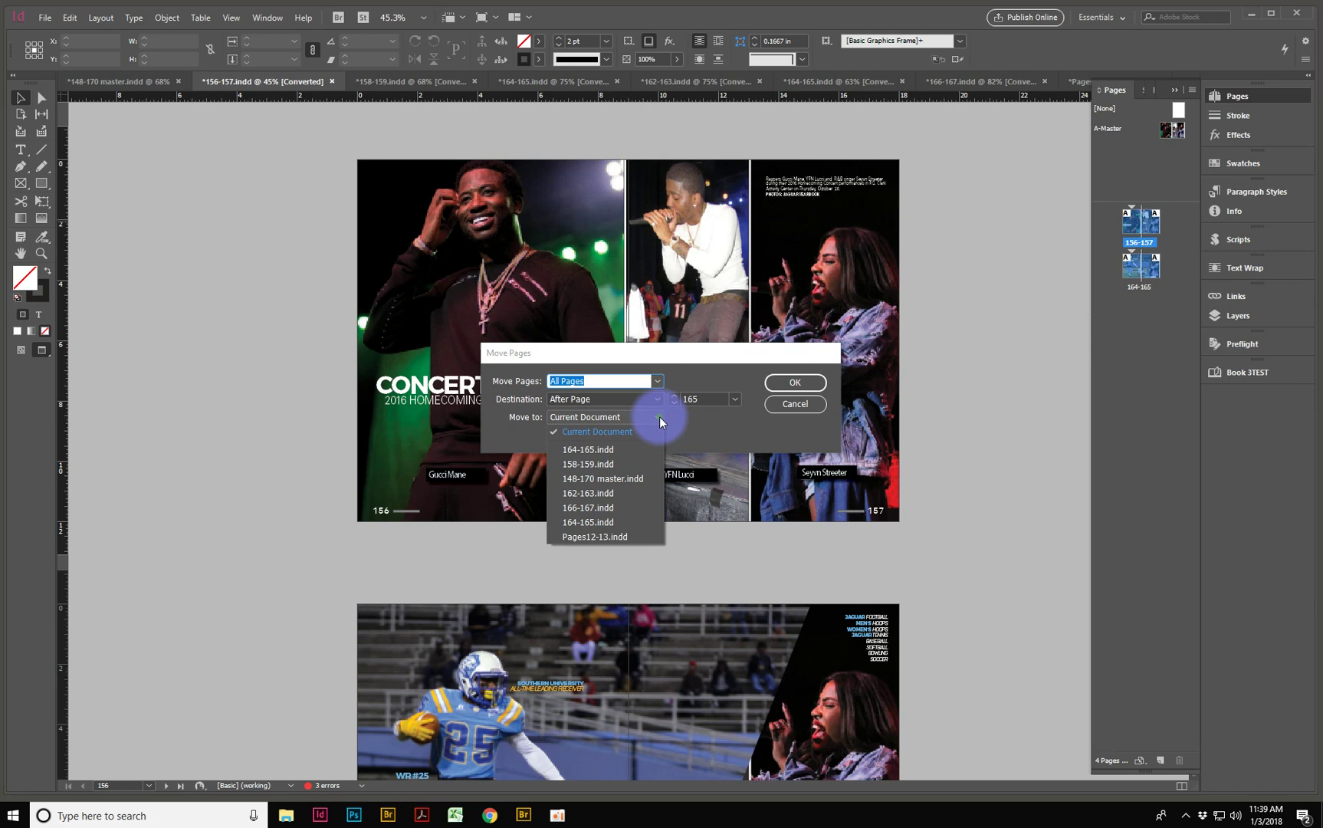
click(594, 479)
click(797, 383)
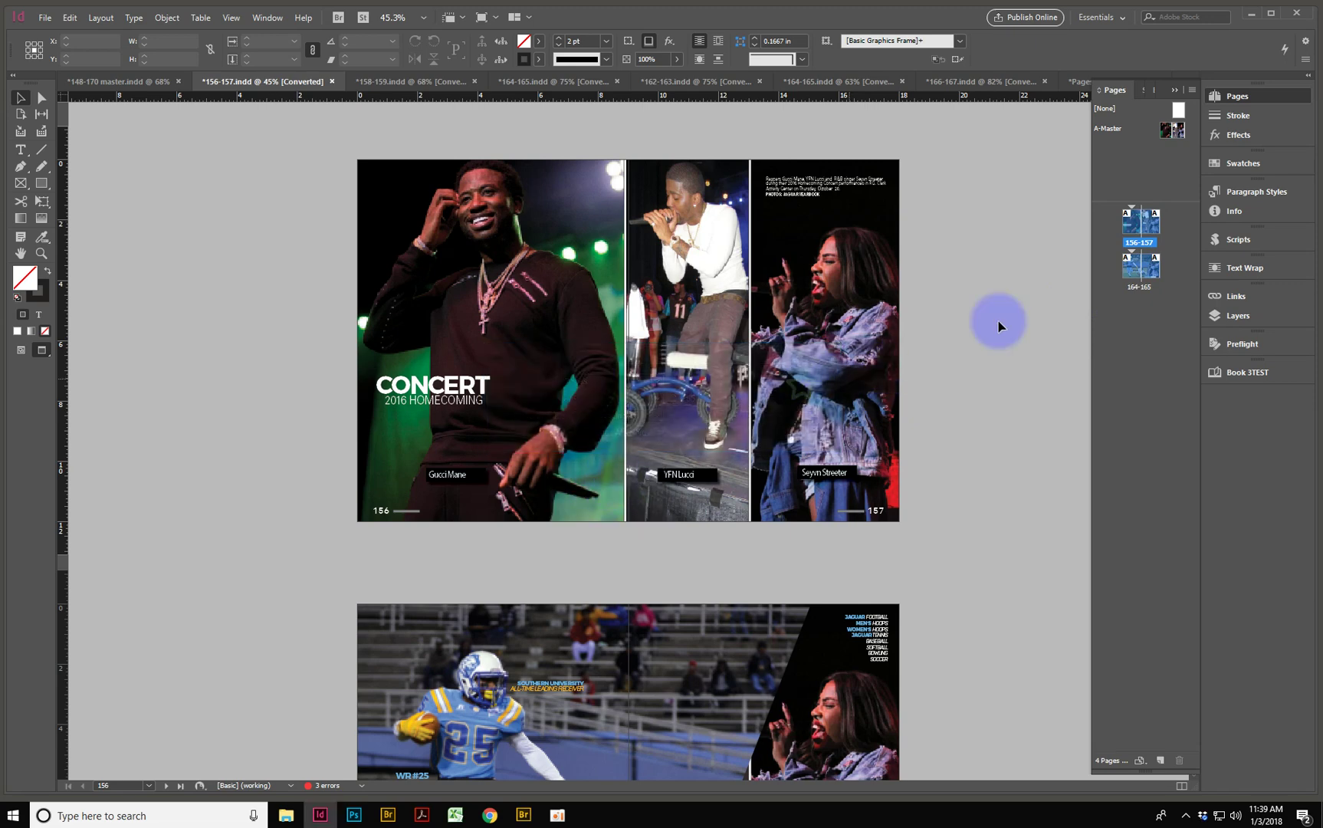
Move the 166-167 Little Buzz pages into 148-170 master.indd, then return to the master document
click(1077, 80)
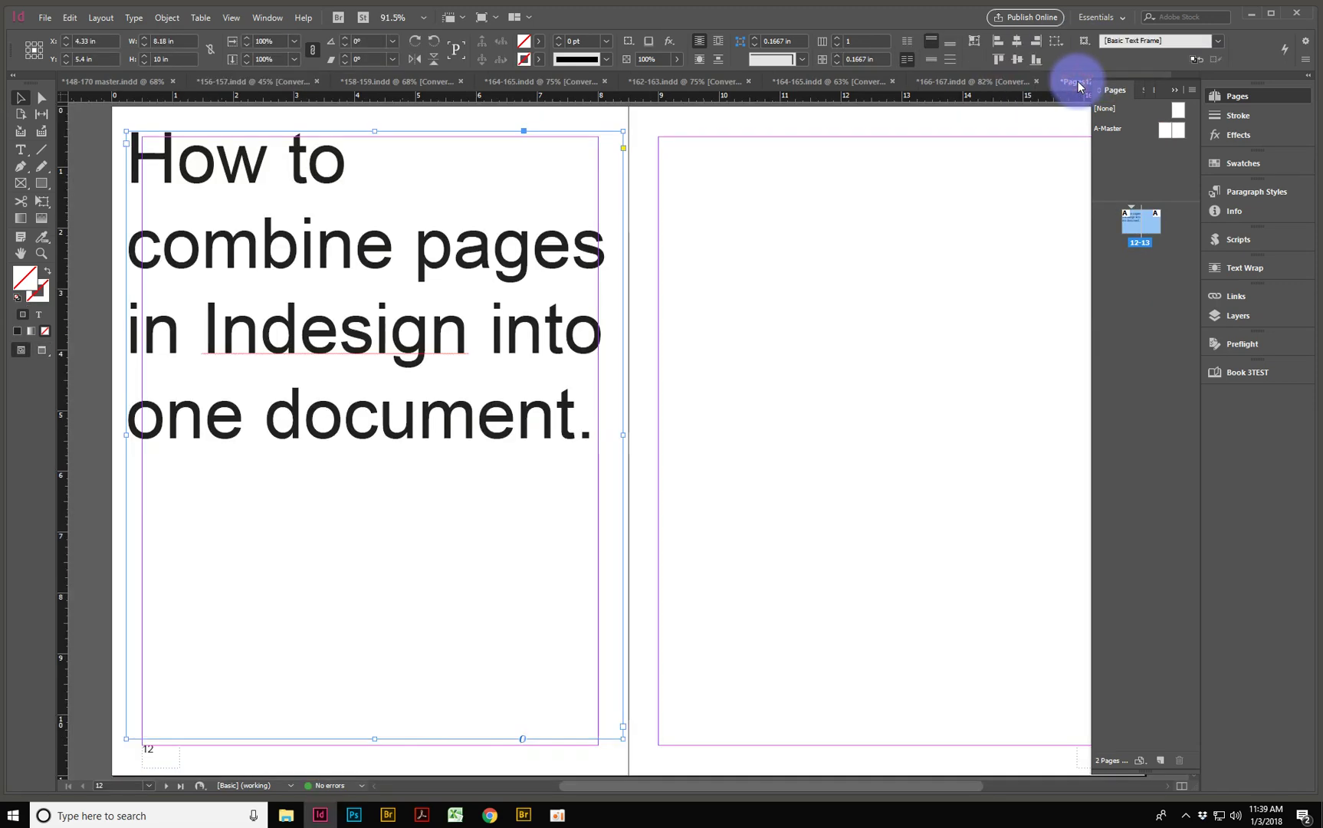
click(949, 82)
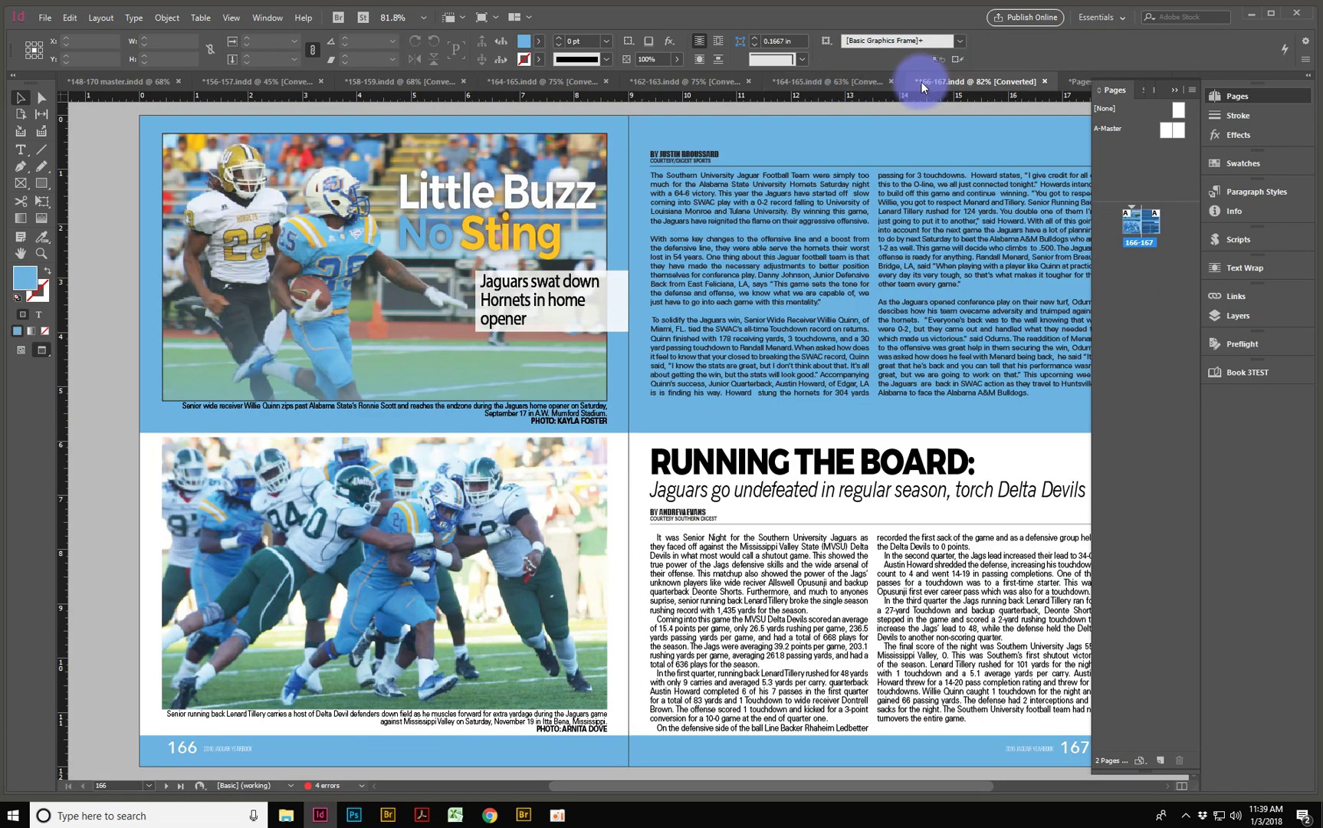
right_click(1133, 222)
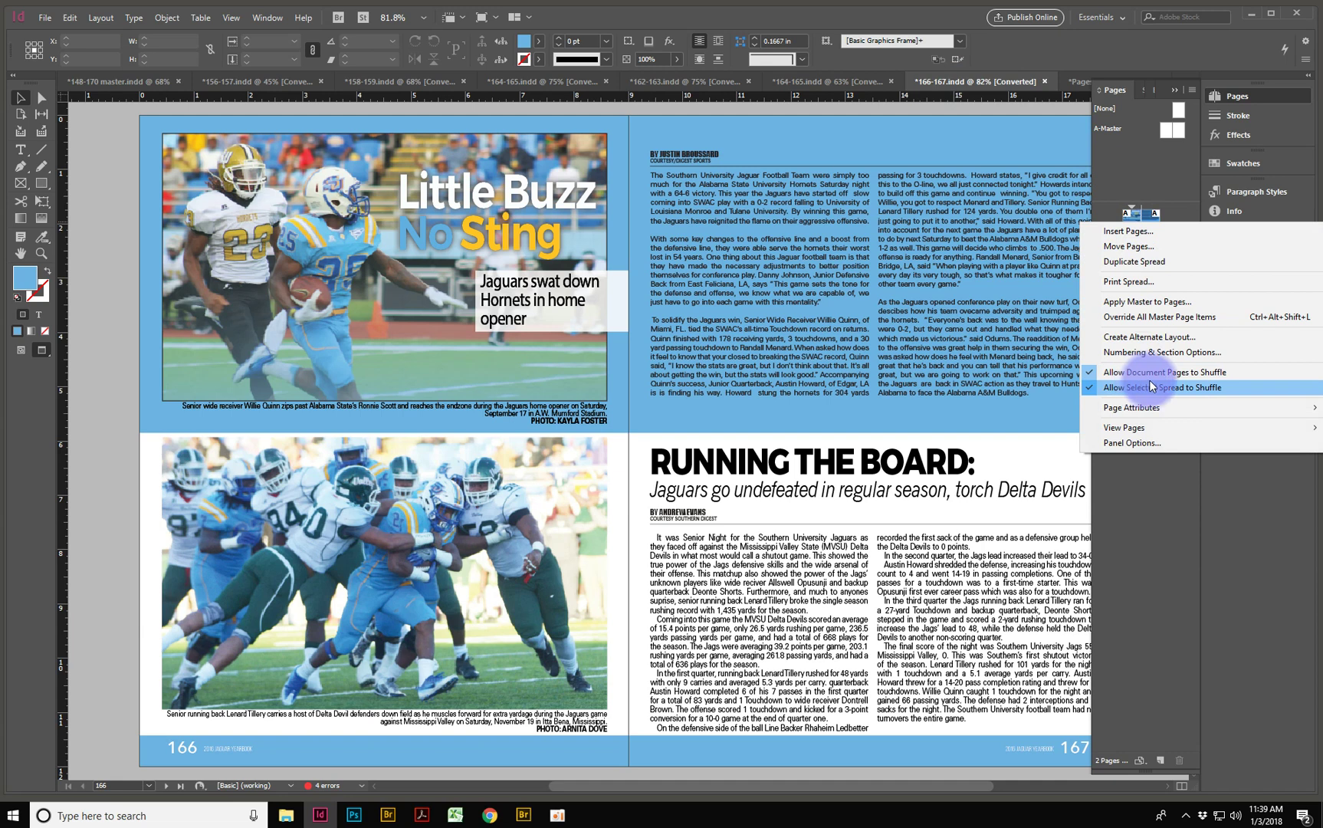
click(1149, 247)
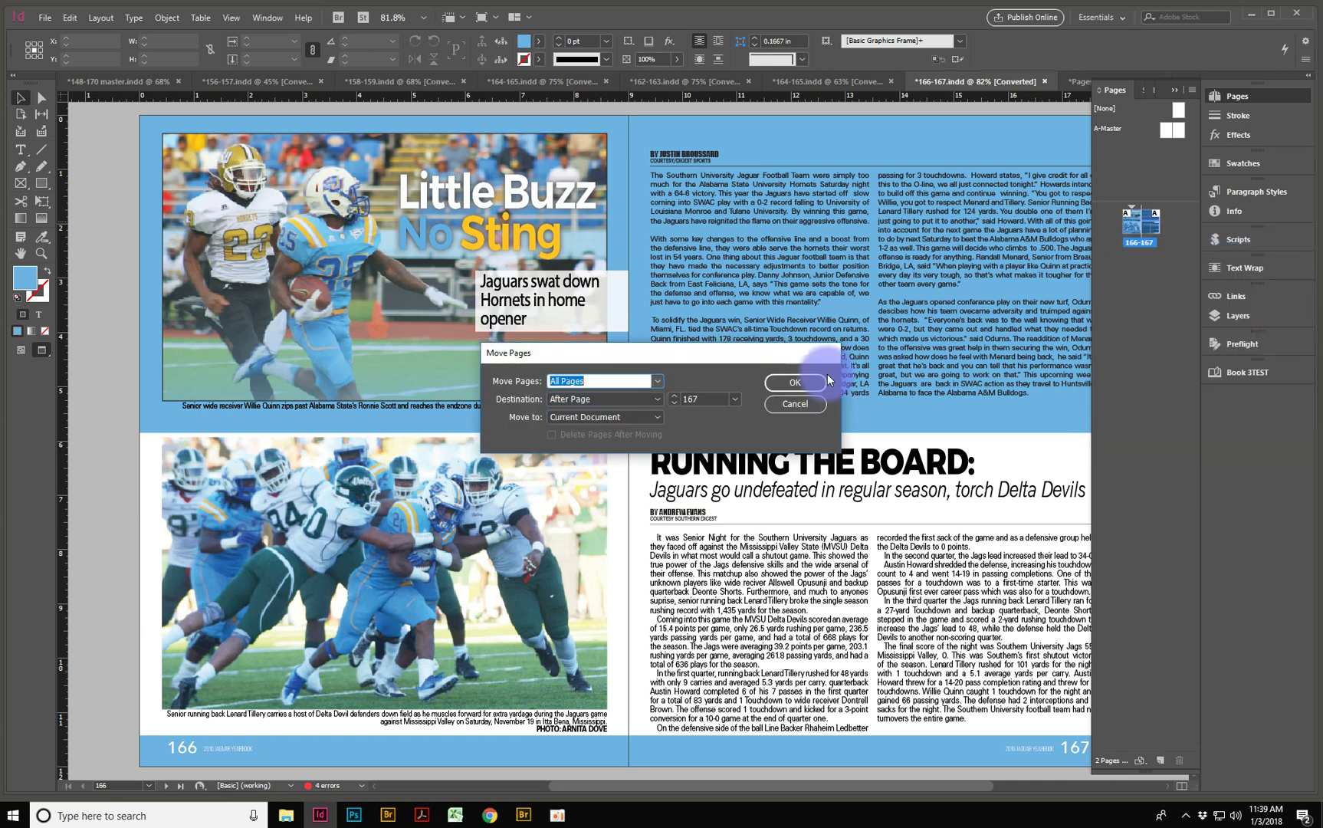
click(645, 413)
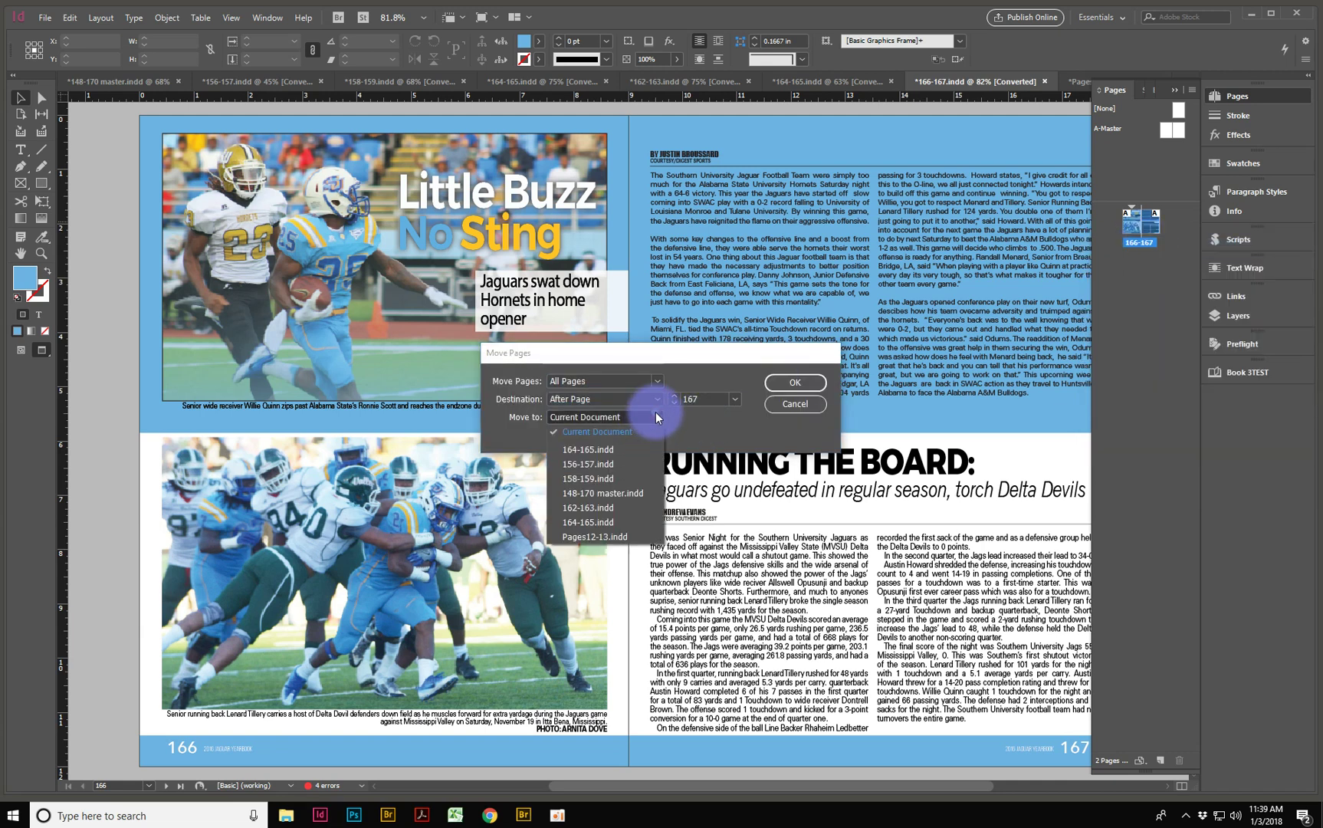
click(639, 493)
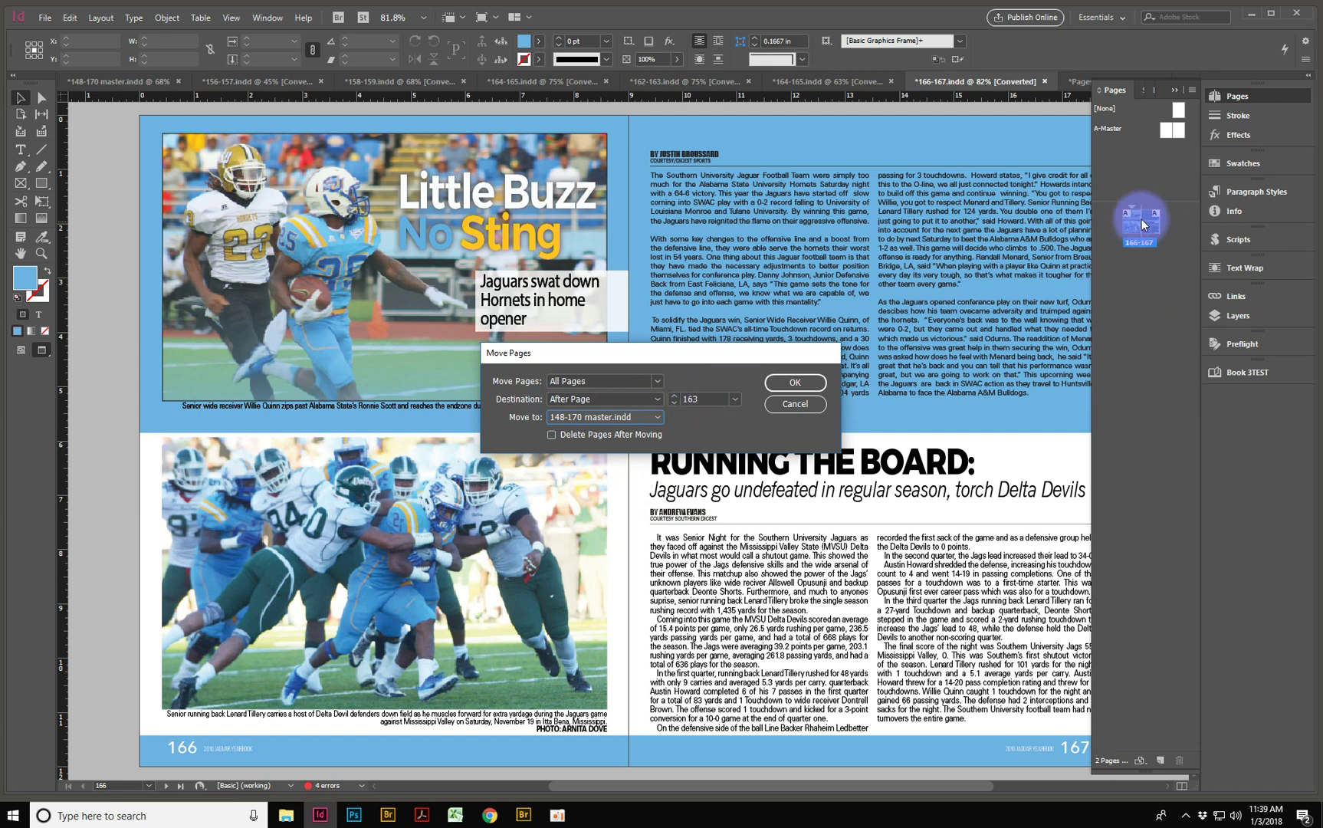
click(801, 386)
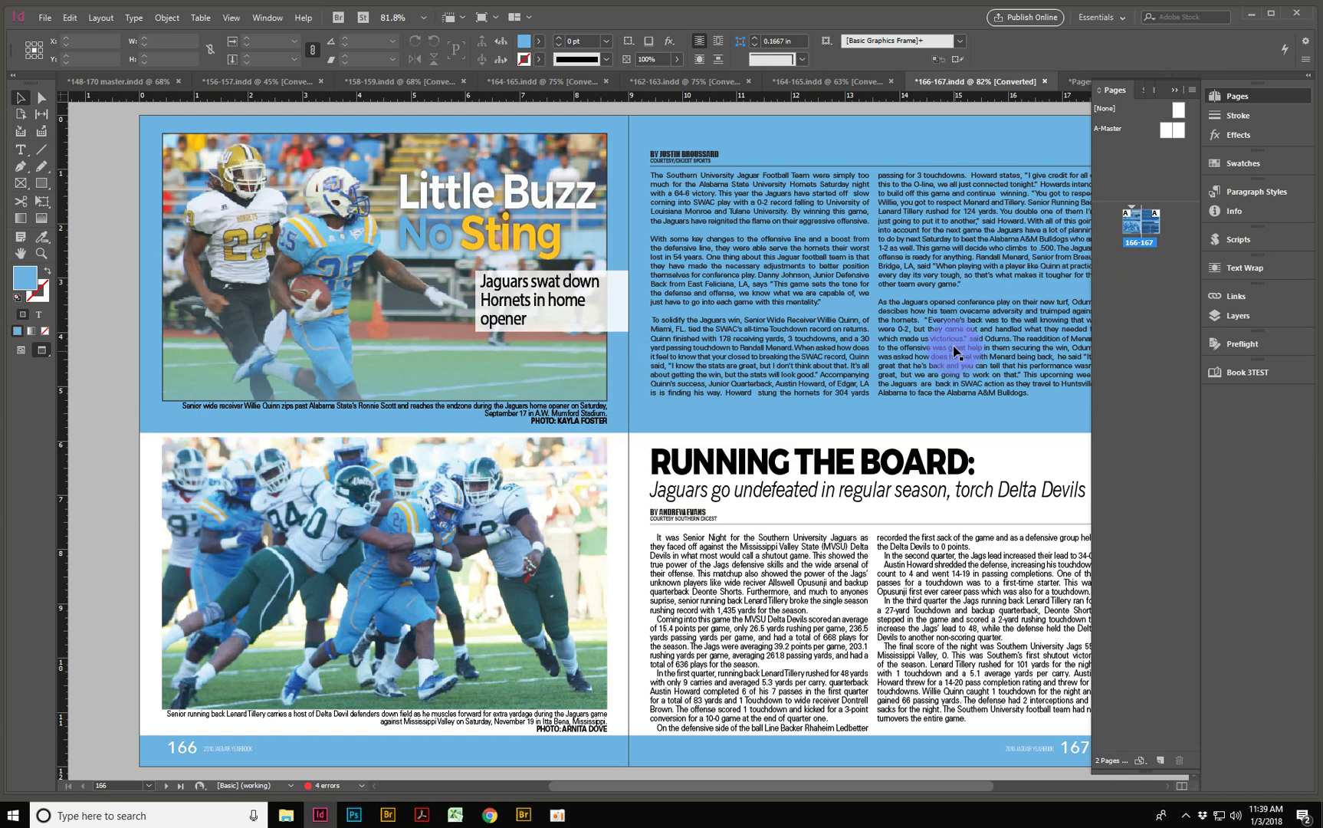
click(97, 76)
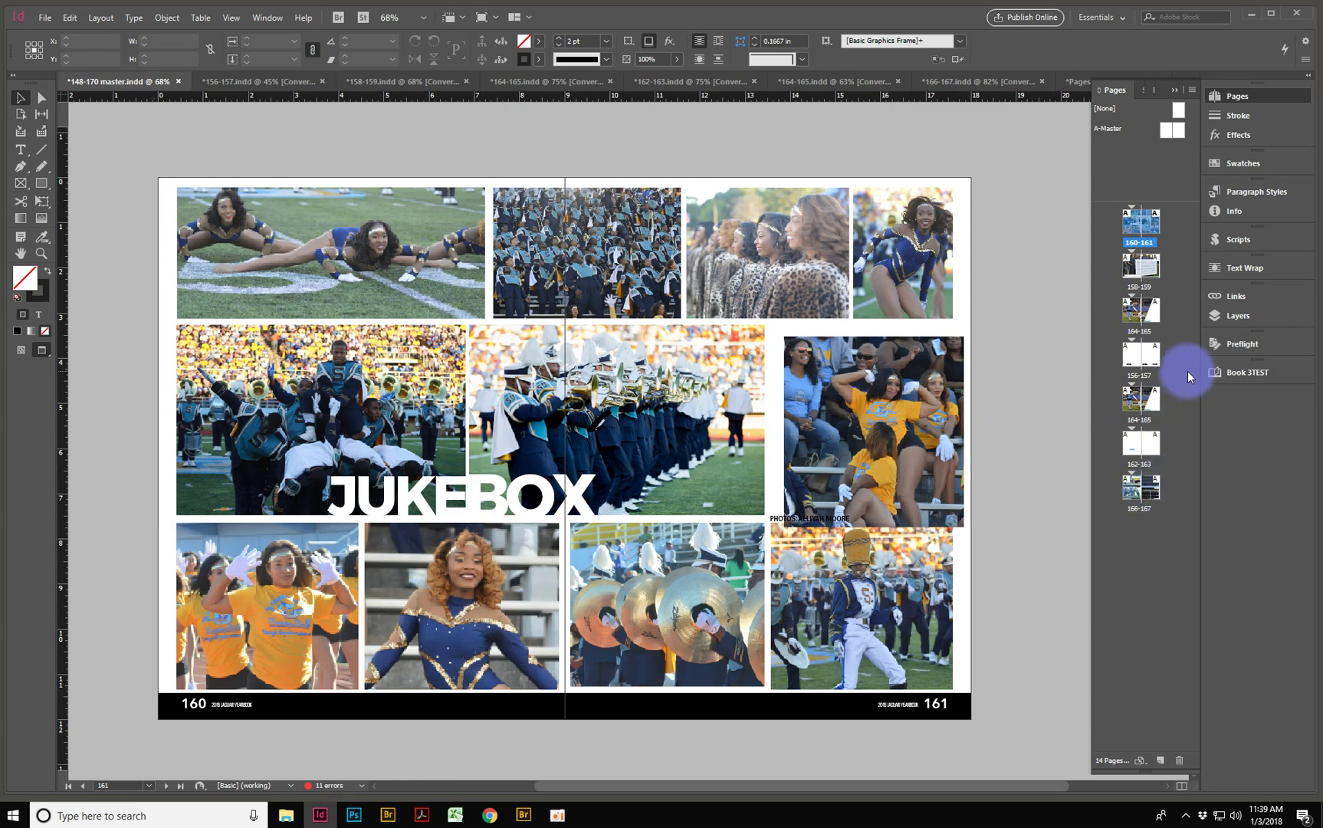
Drag the 164-165 spread up so it sits directly after the 160-161 spread
click(1136, 250)
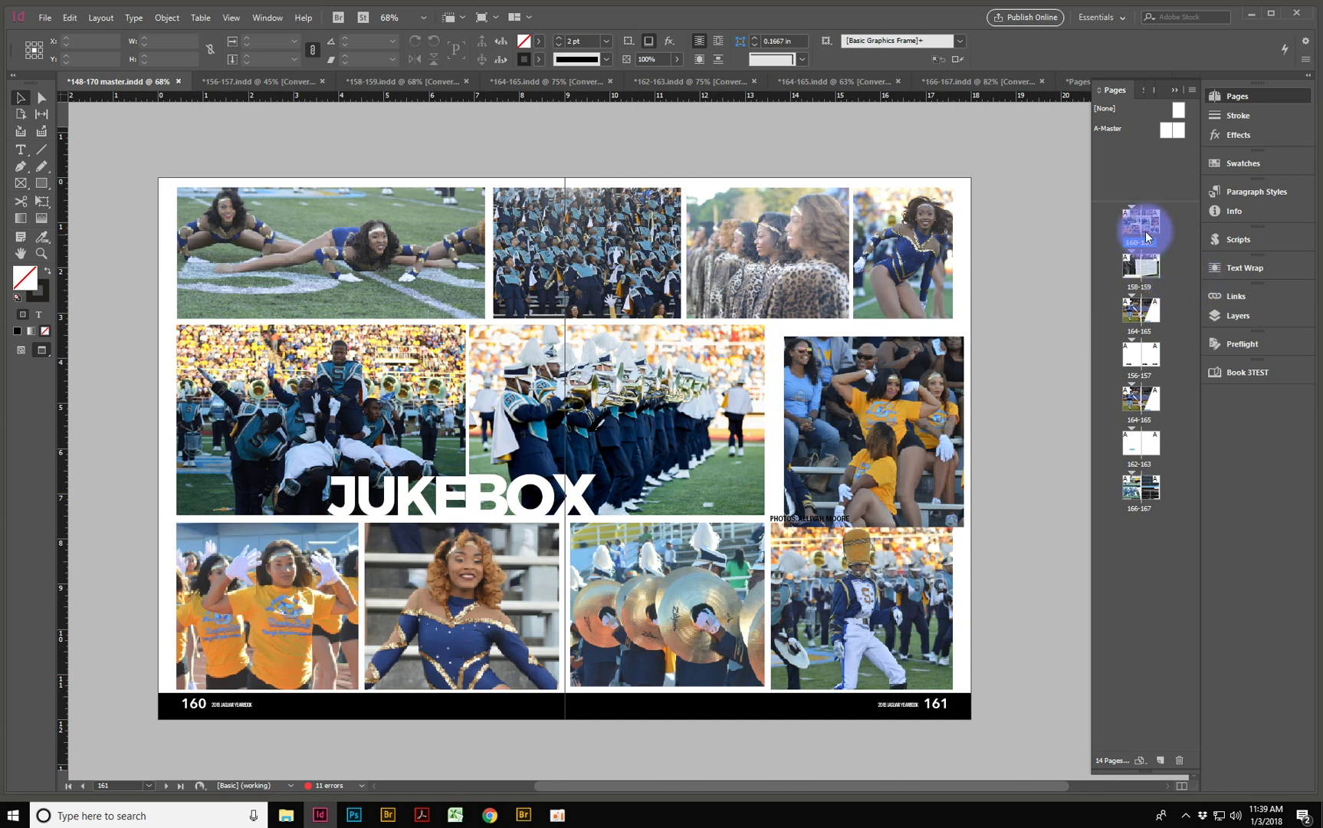
click(1139, 264)
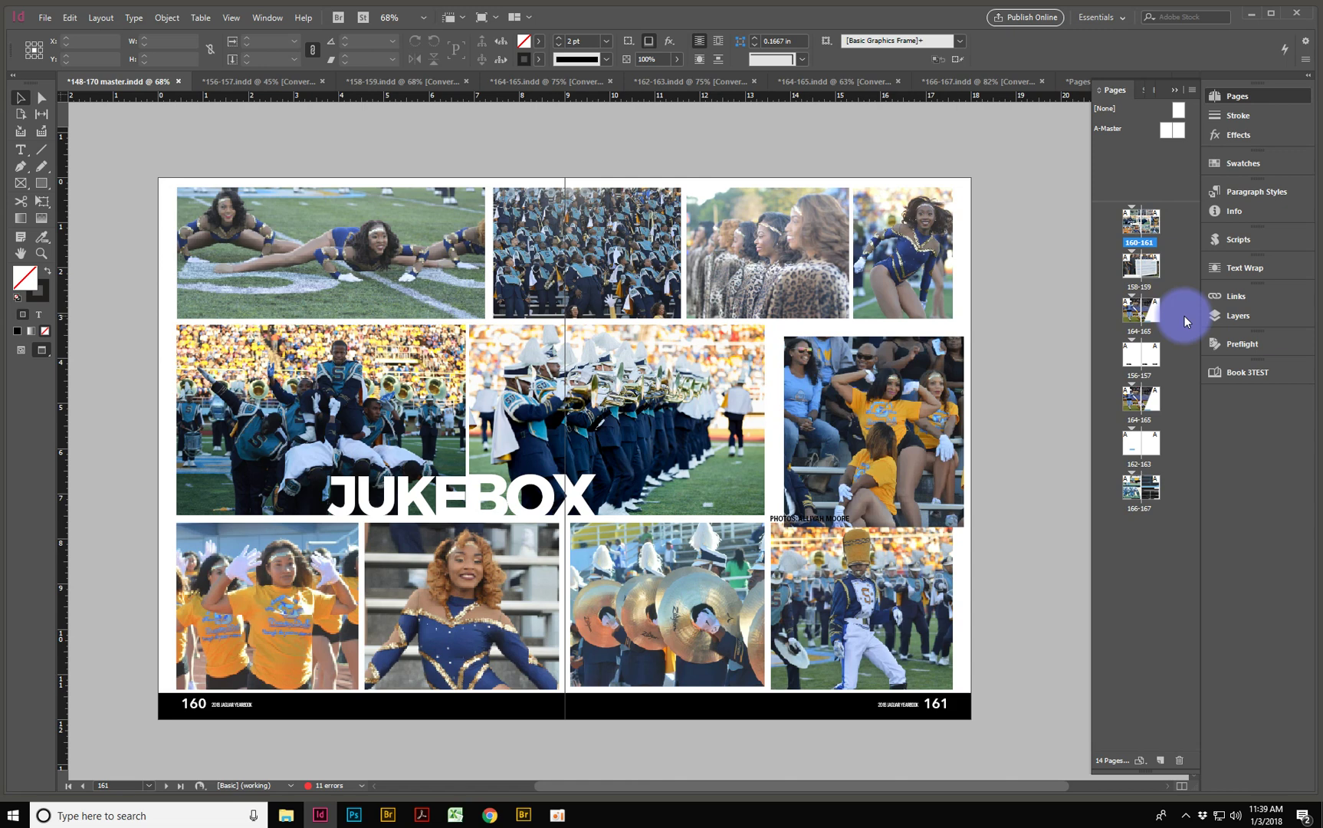
click(1154, 270)
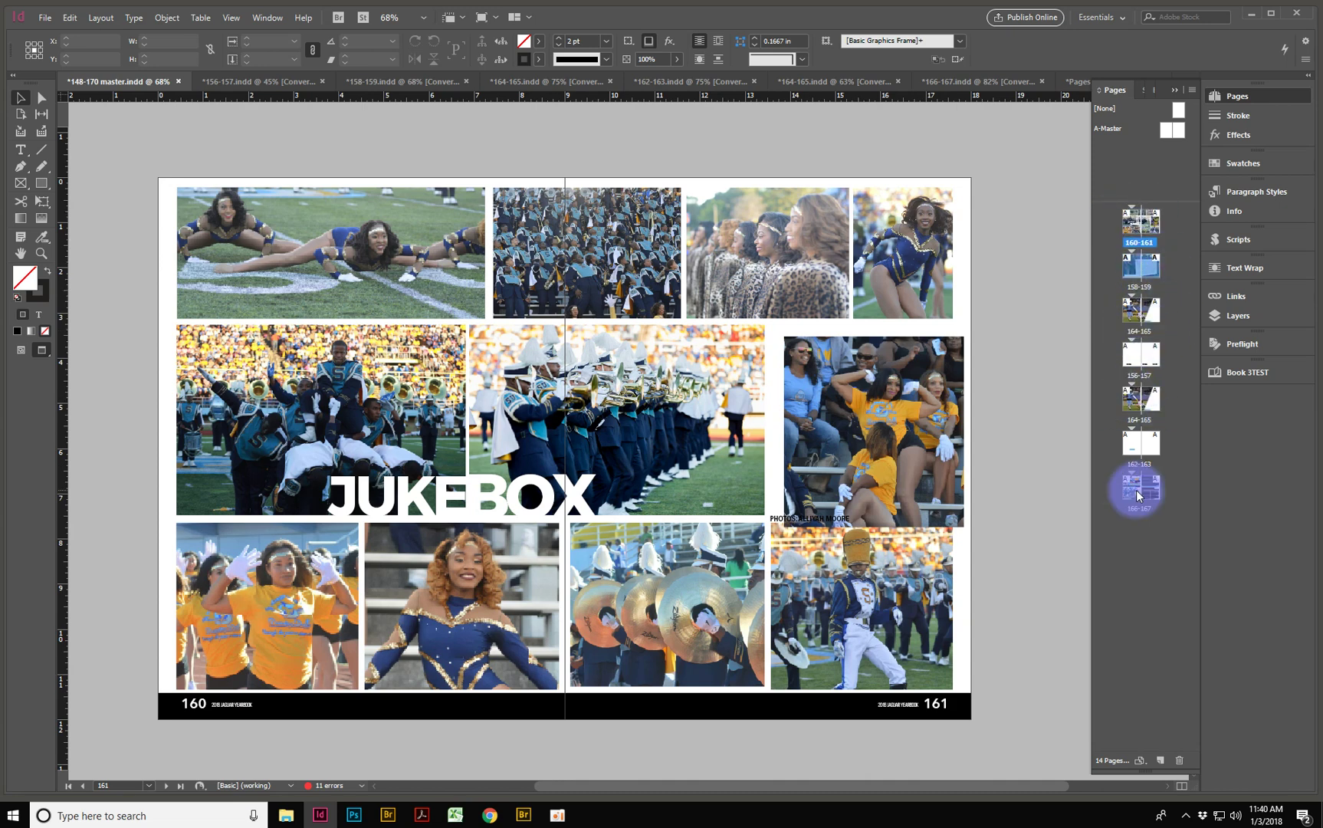
drag(1137, 495, 1122, 355)
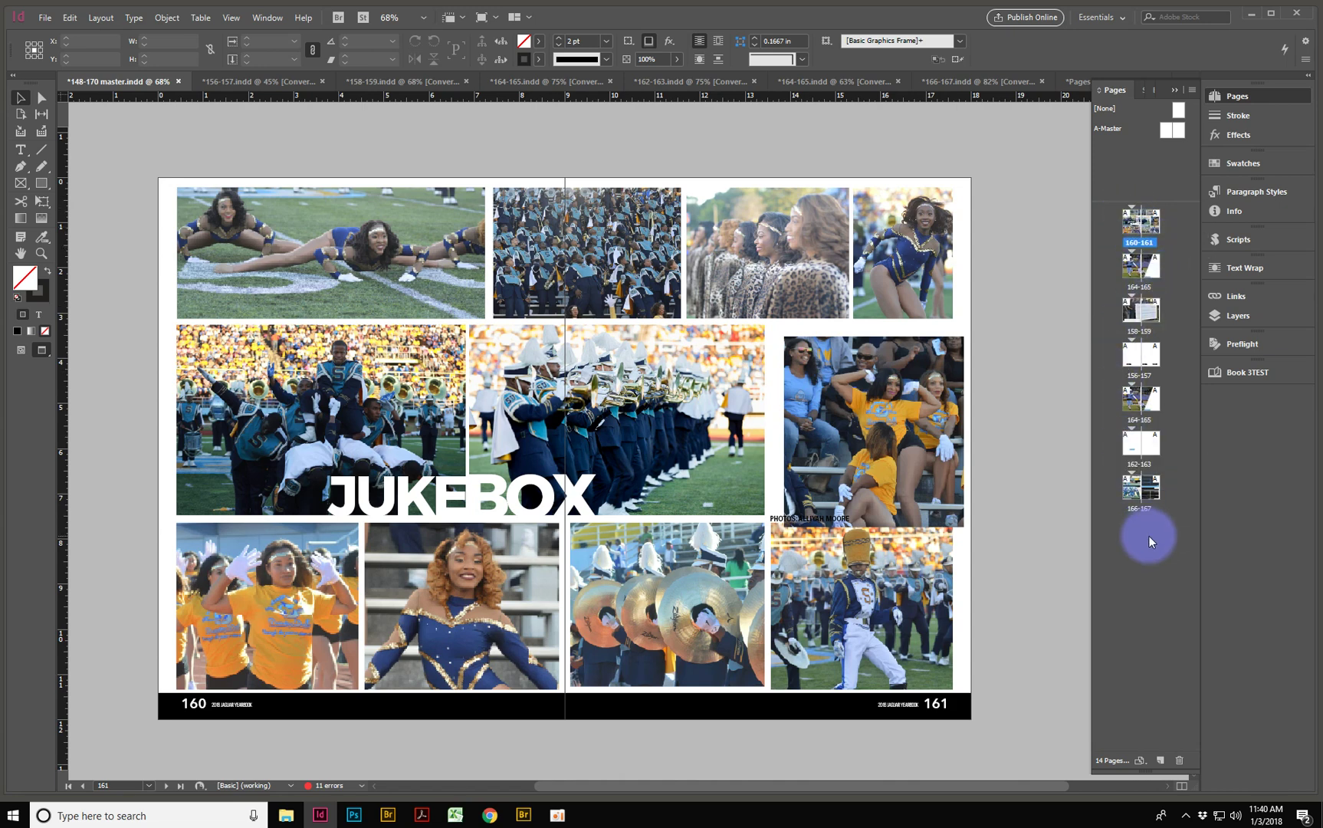
drag(1130, 459, 1135, 335)
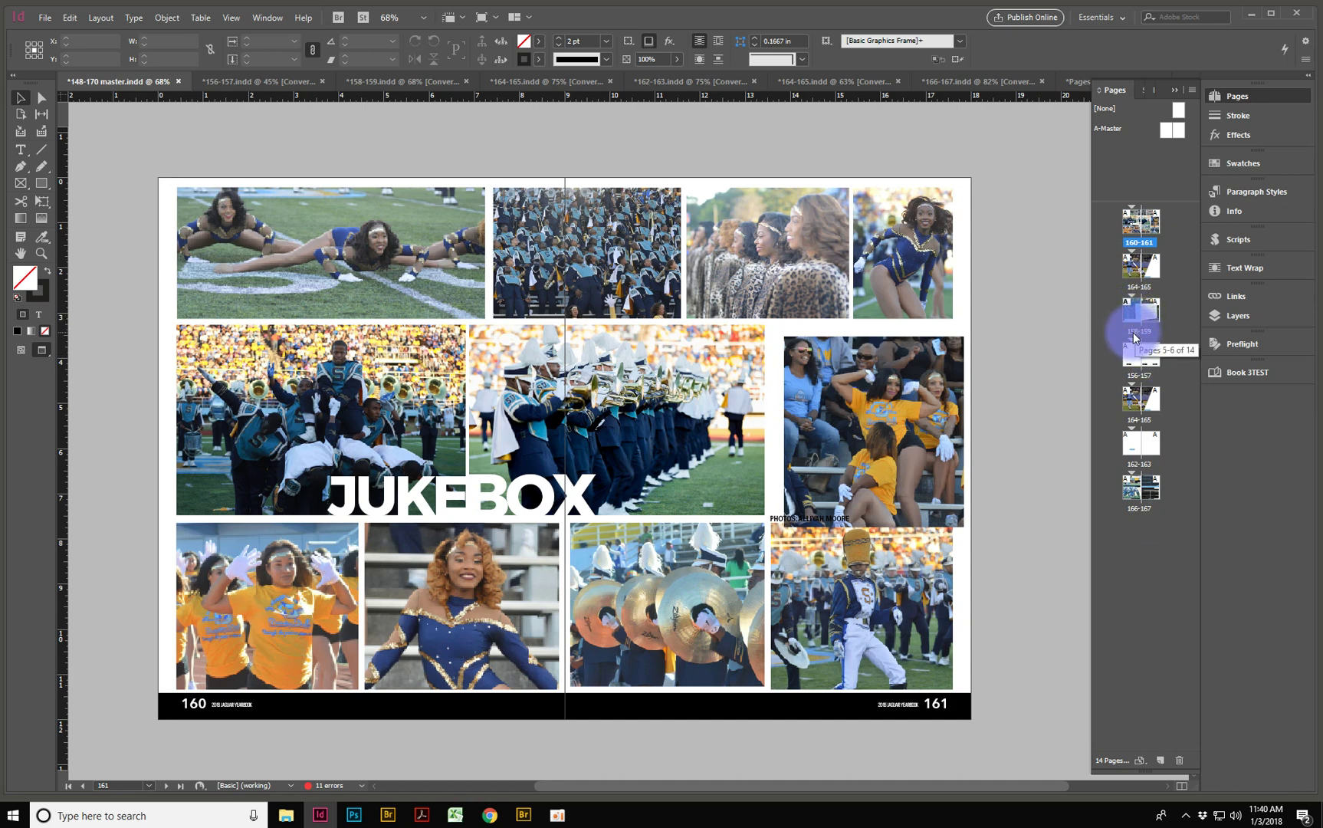
drag(1135, 335, 1134, 256)
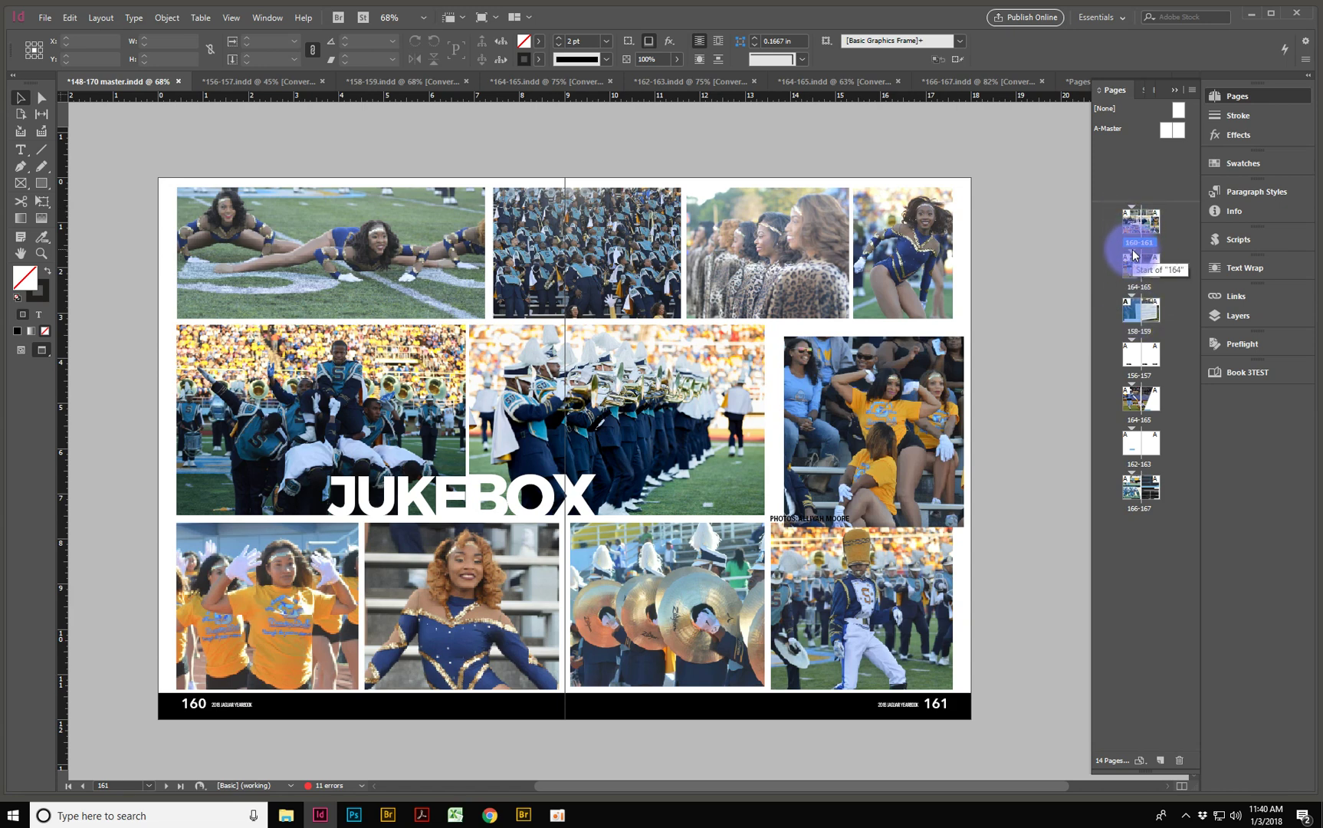
Delete the section breaks on the second spread and the 158-159 spread
drag(1134, 256, 1135, 253)
right_click(1135, 253)
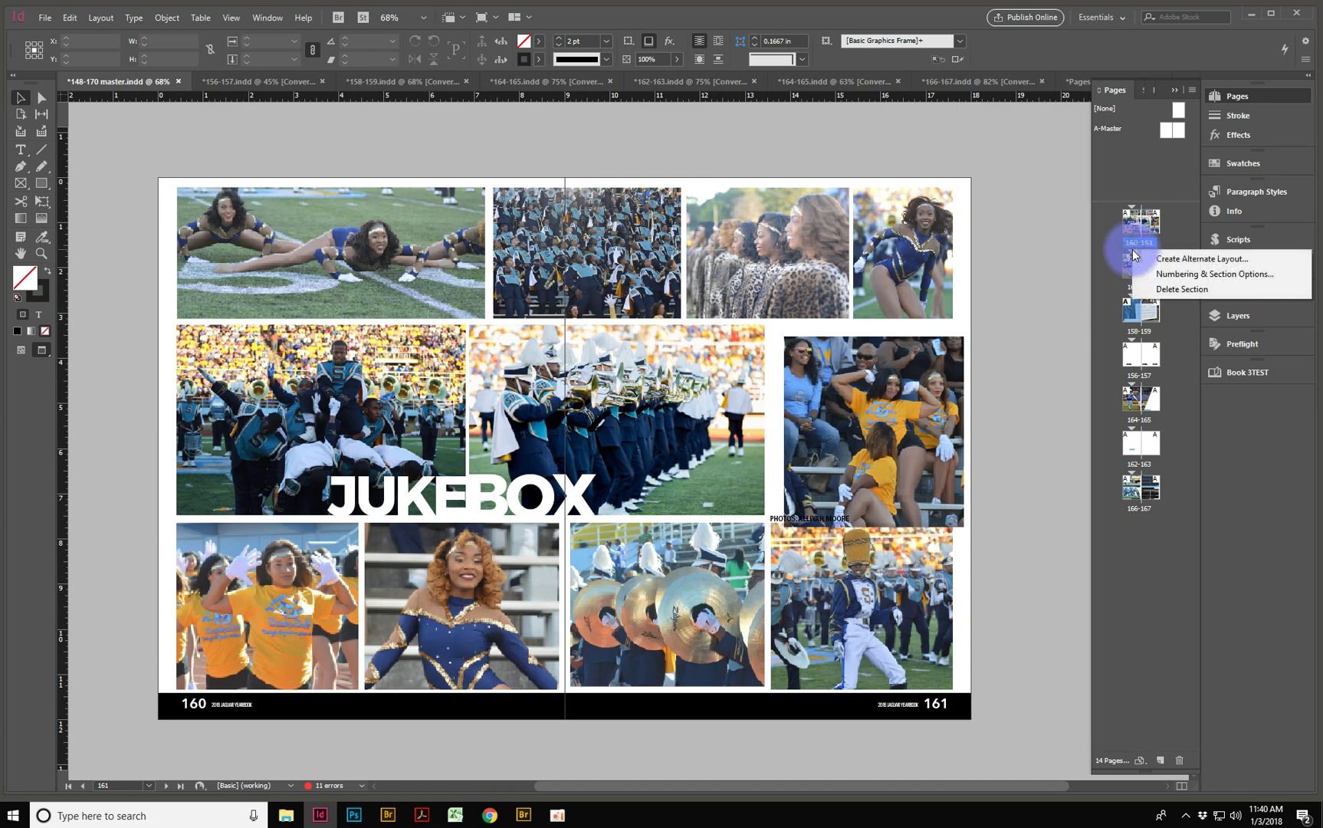
click(1171, 293)
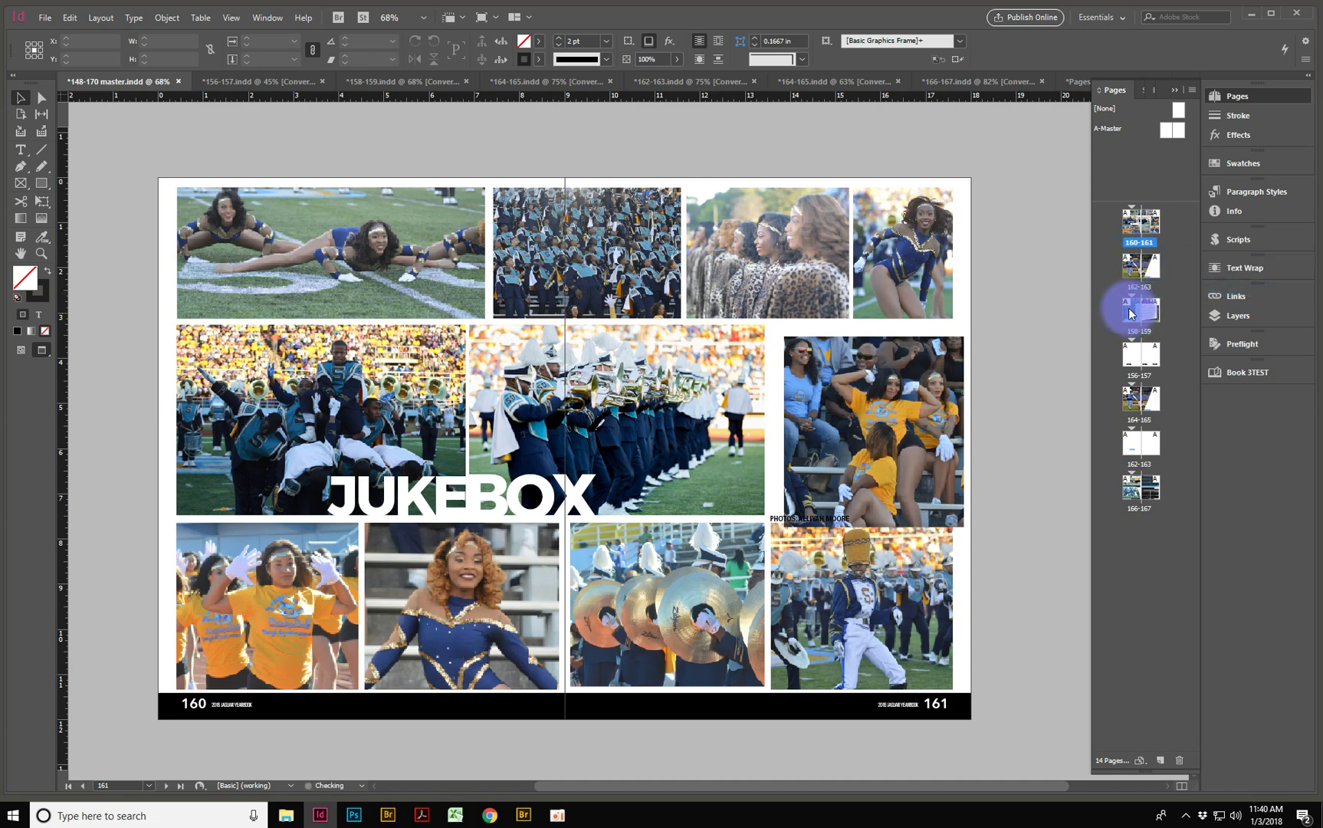
right_click(1133, 299)
click(1163, 336)
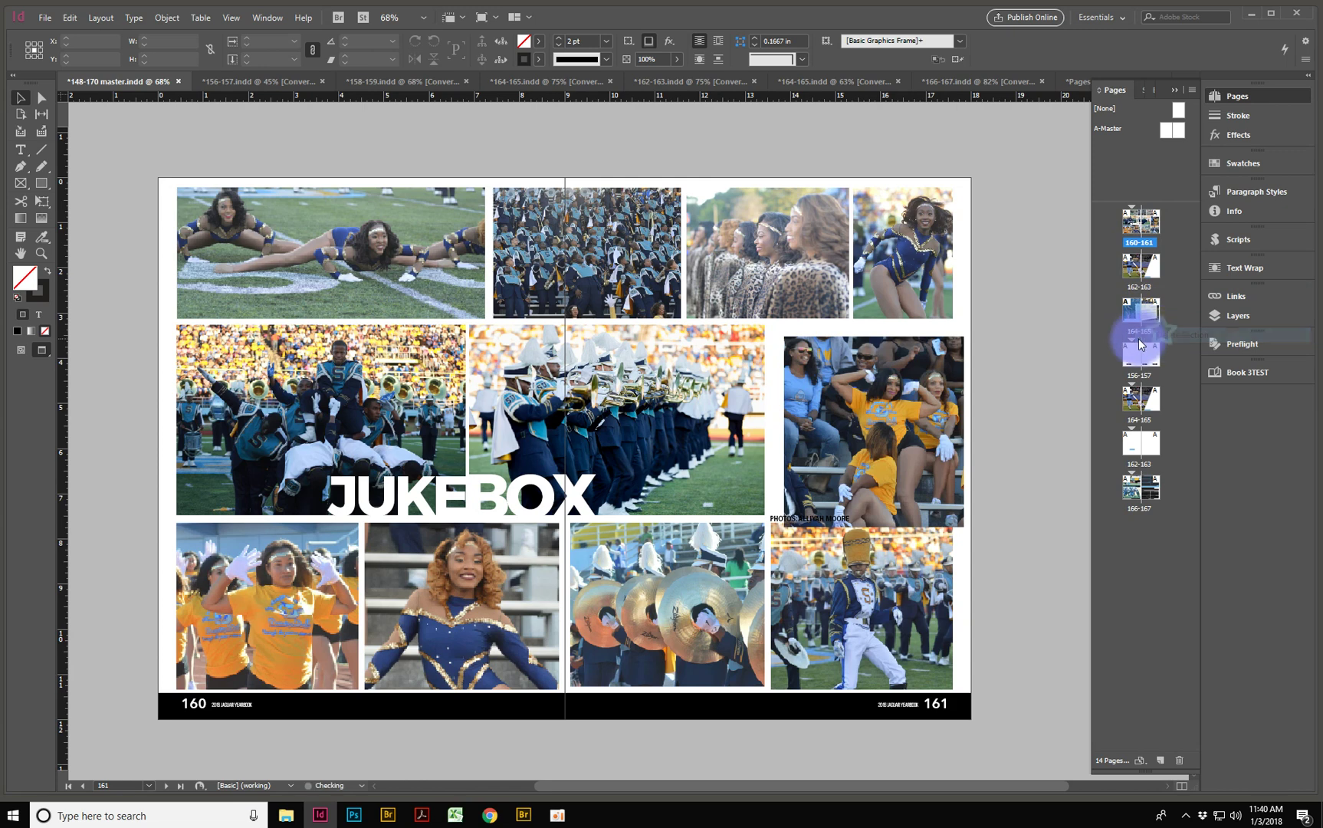
right_click(1139, 340)
click(1106, 331)
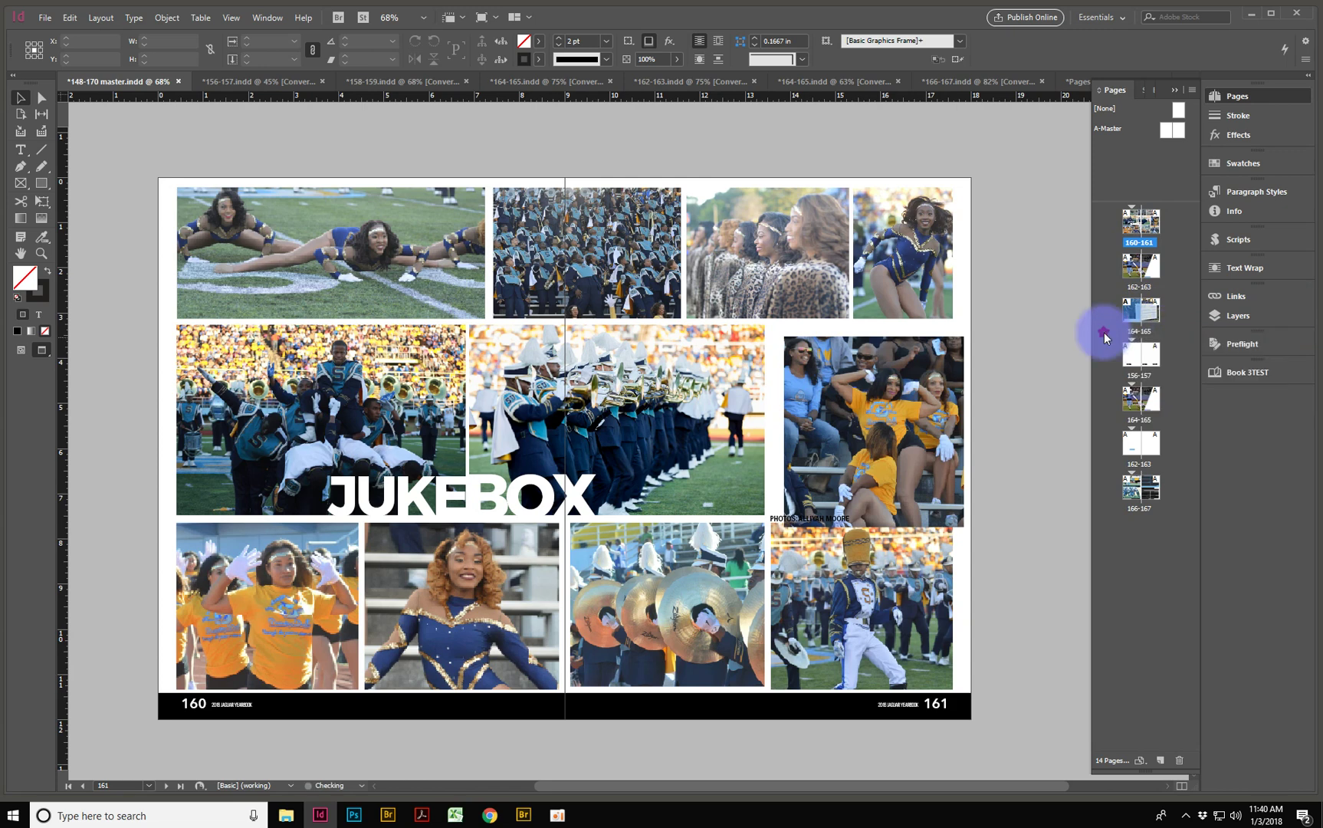
right_click(1139, 339)
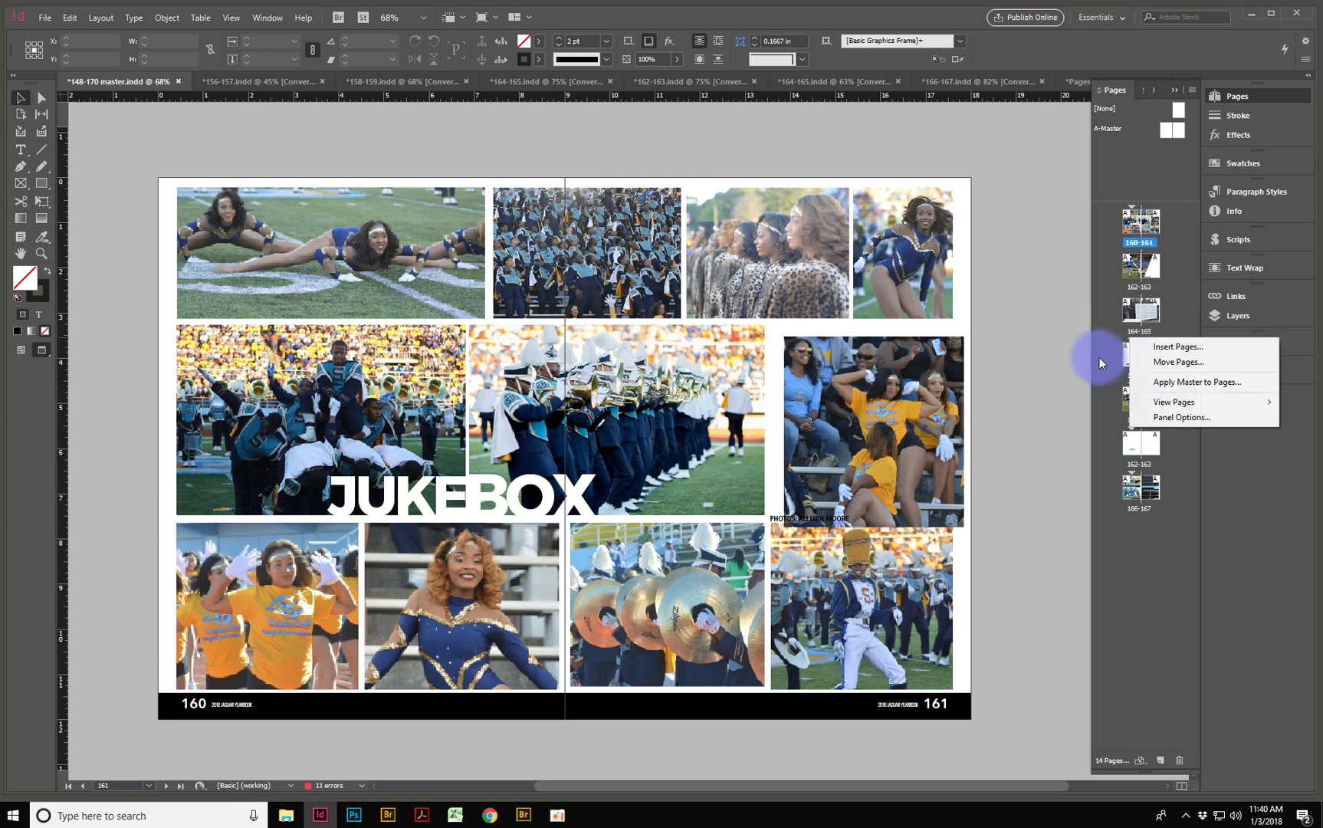
click(1102, 354)
Delete the remaining section breaks on the 156-157, 164-165 and final two spreads
right_click(1132, 340)
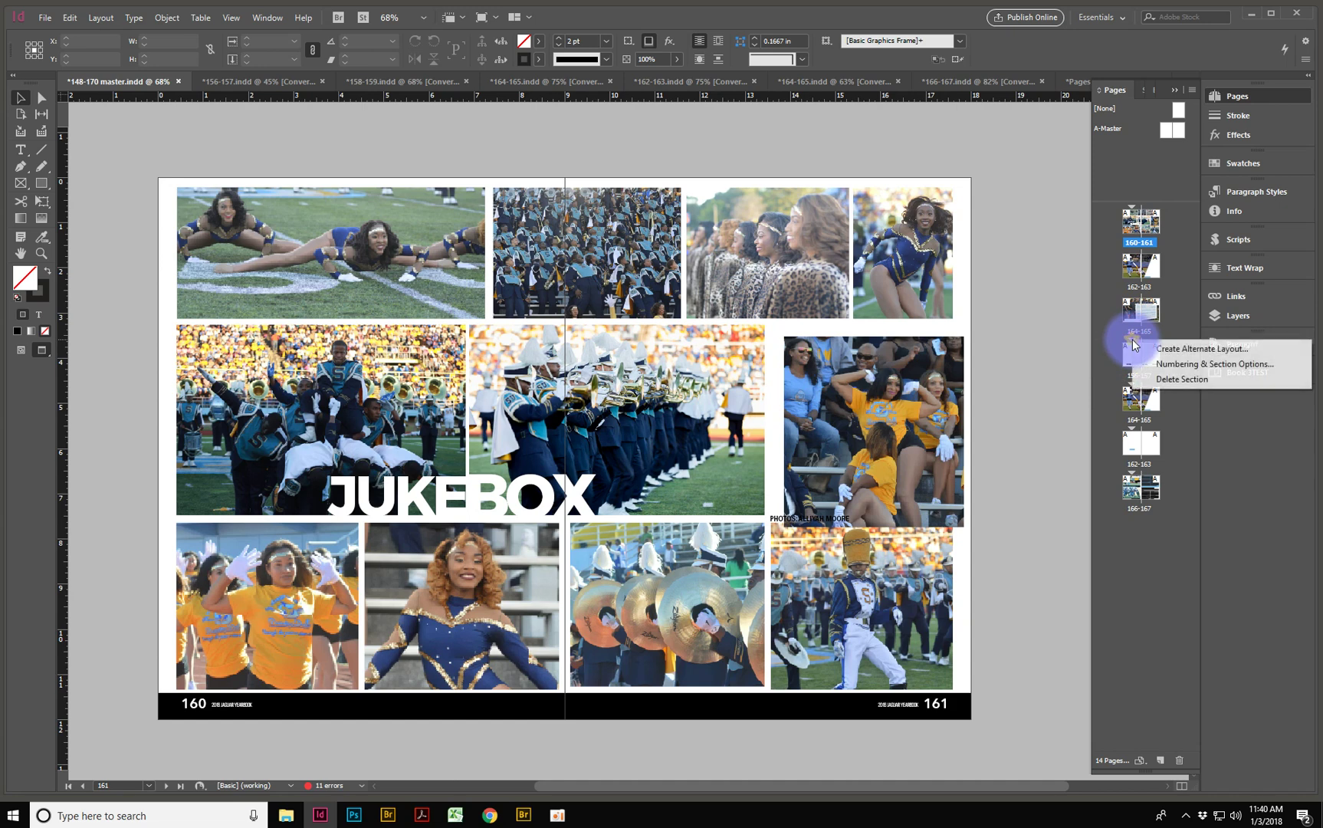
click(1175, 375)
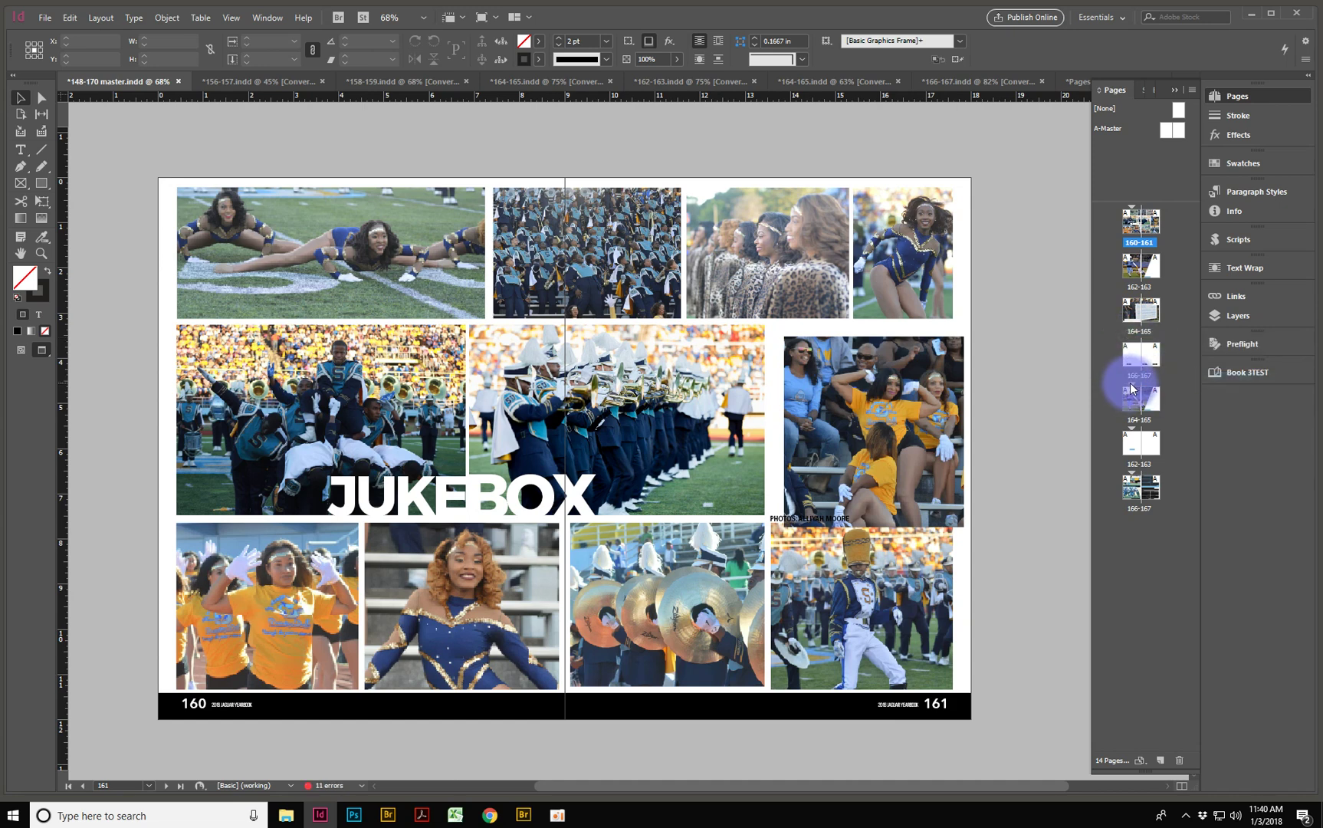
right_click(1127, 387)
click(1169, 425)
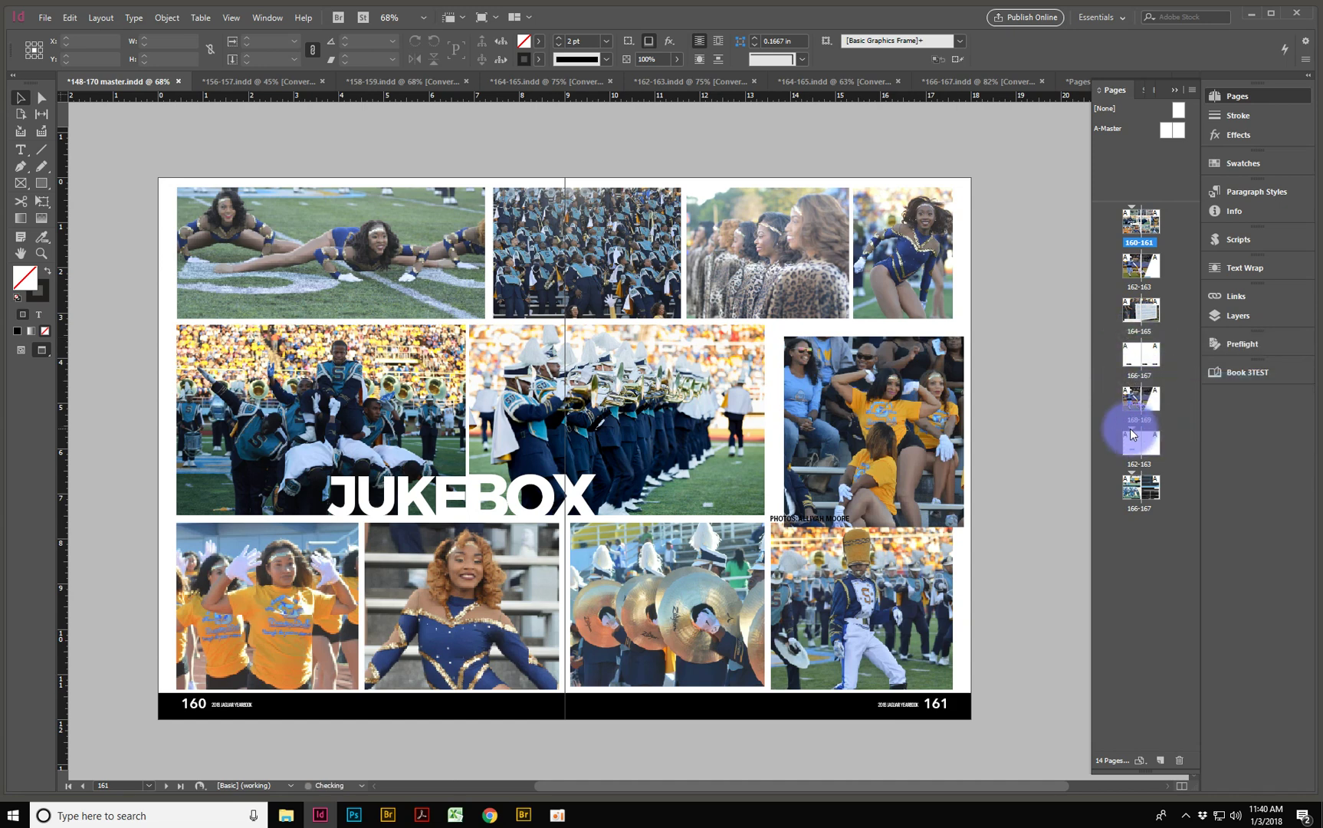
right_click(1132, 427)
click(1183, 468)
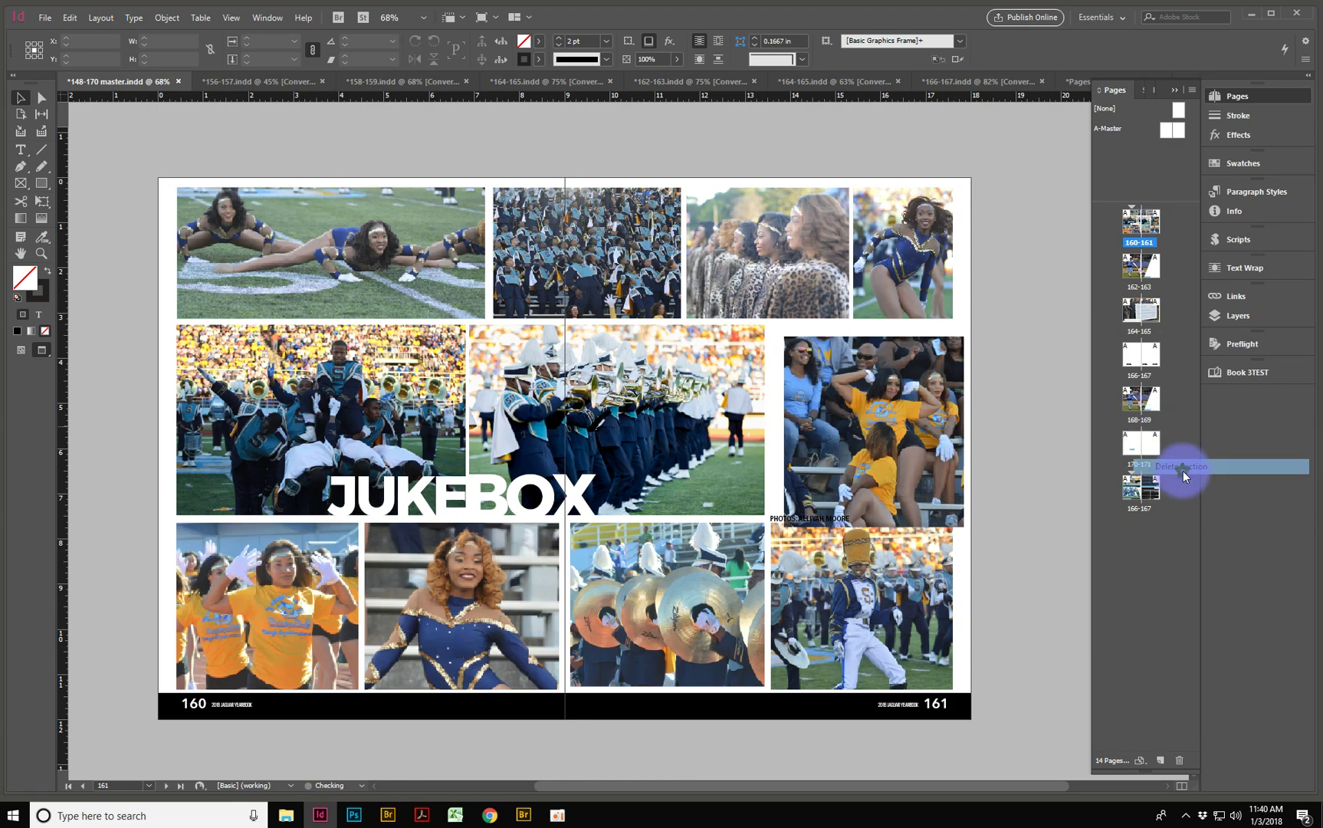
right_click(1132, 472)
click(1176, 513)
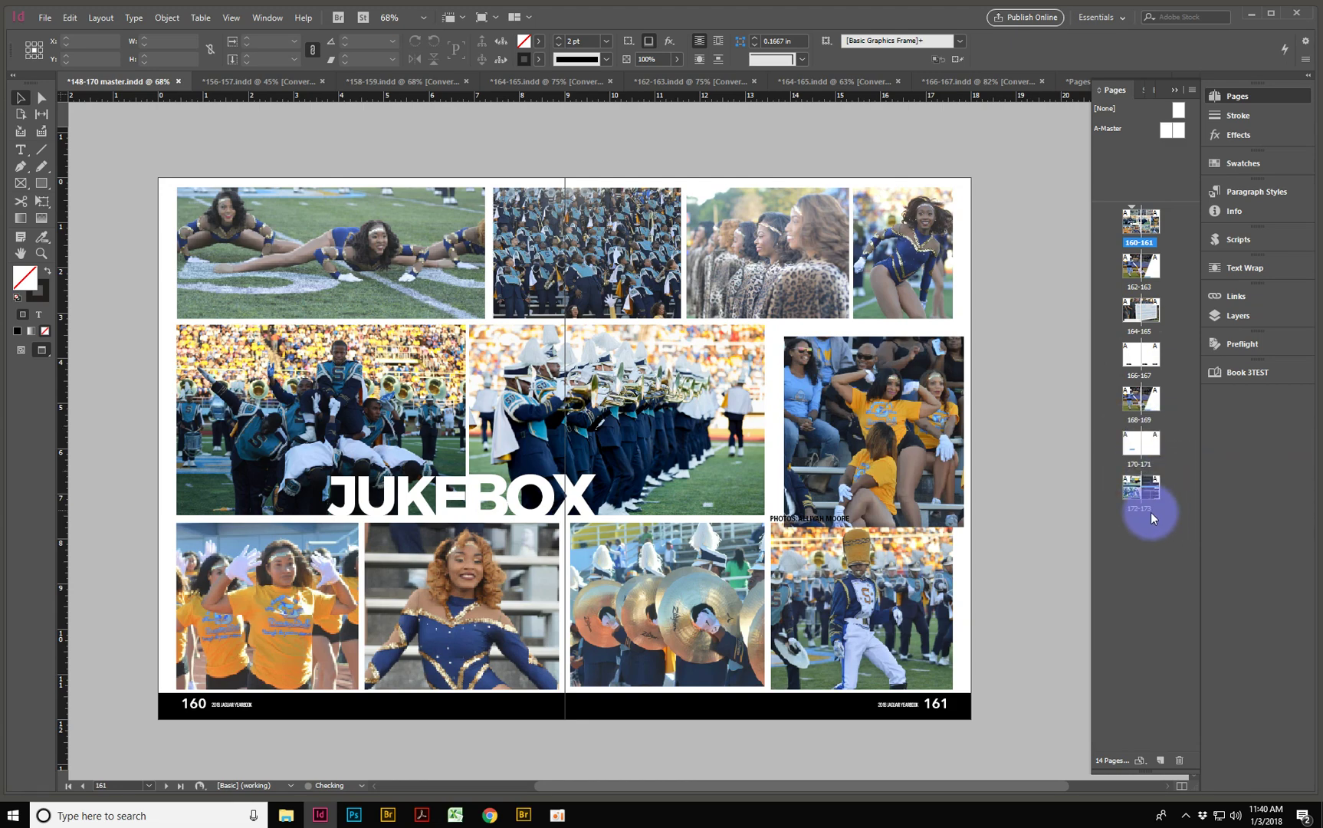
double_click(1150, 495)
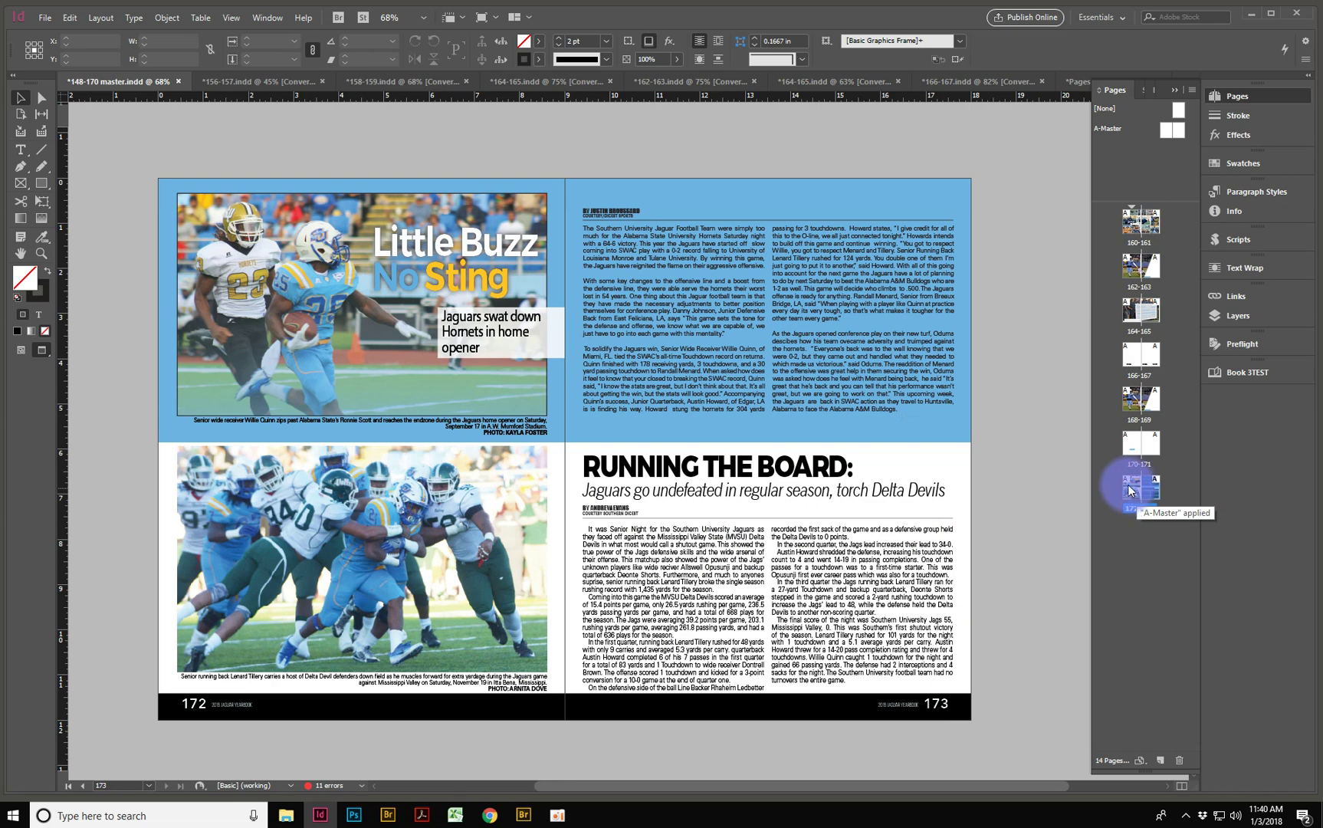
double_click(1132, 403)
double_click(1127, 318)
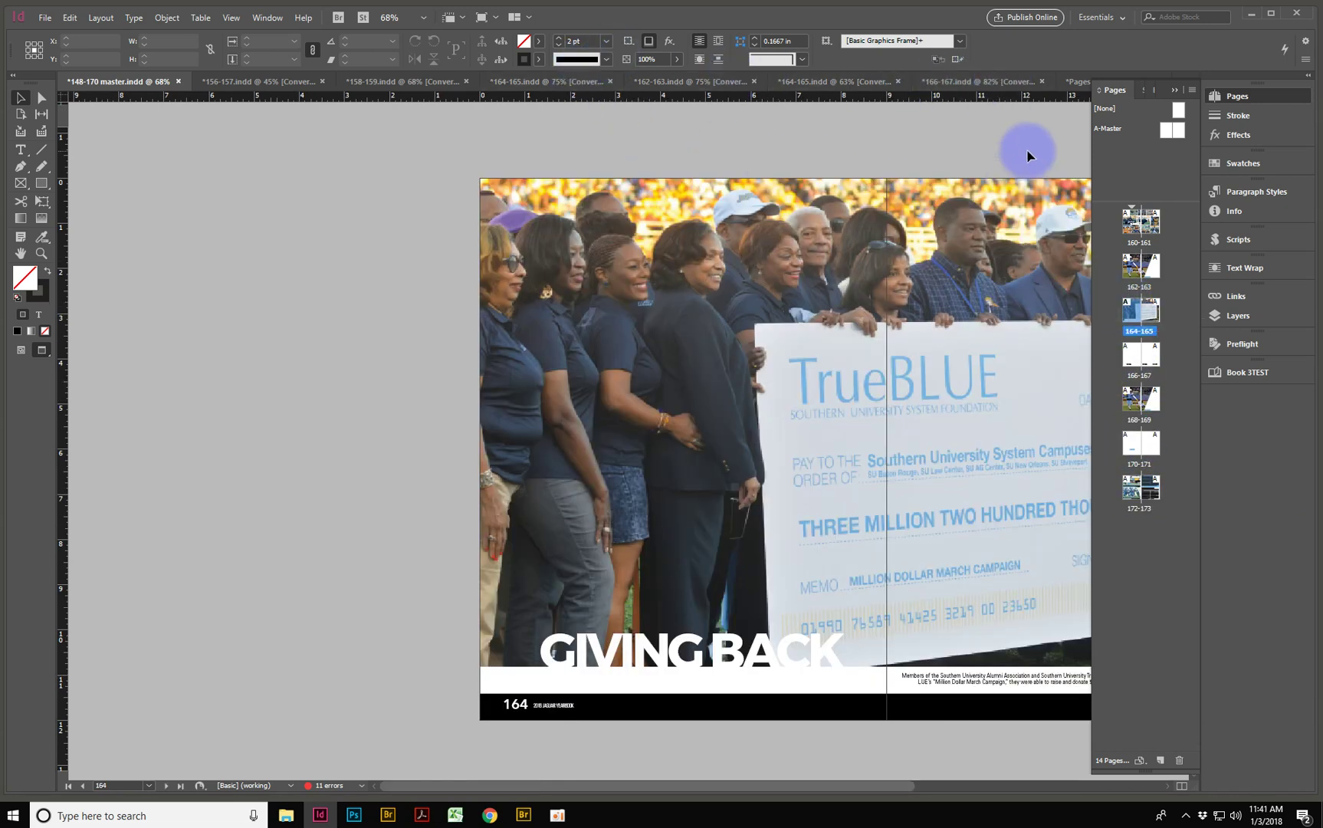
double_click(1126, 242)
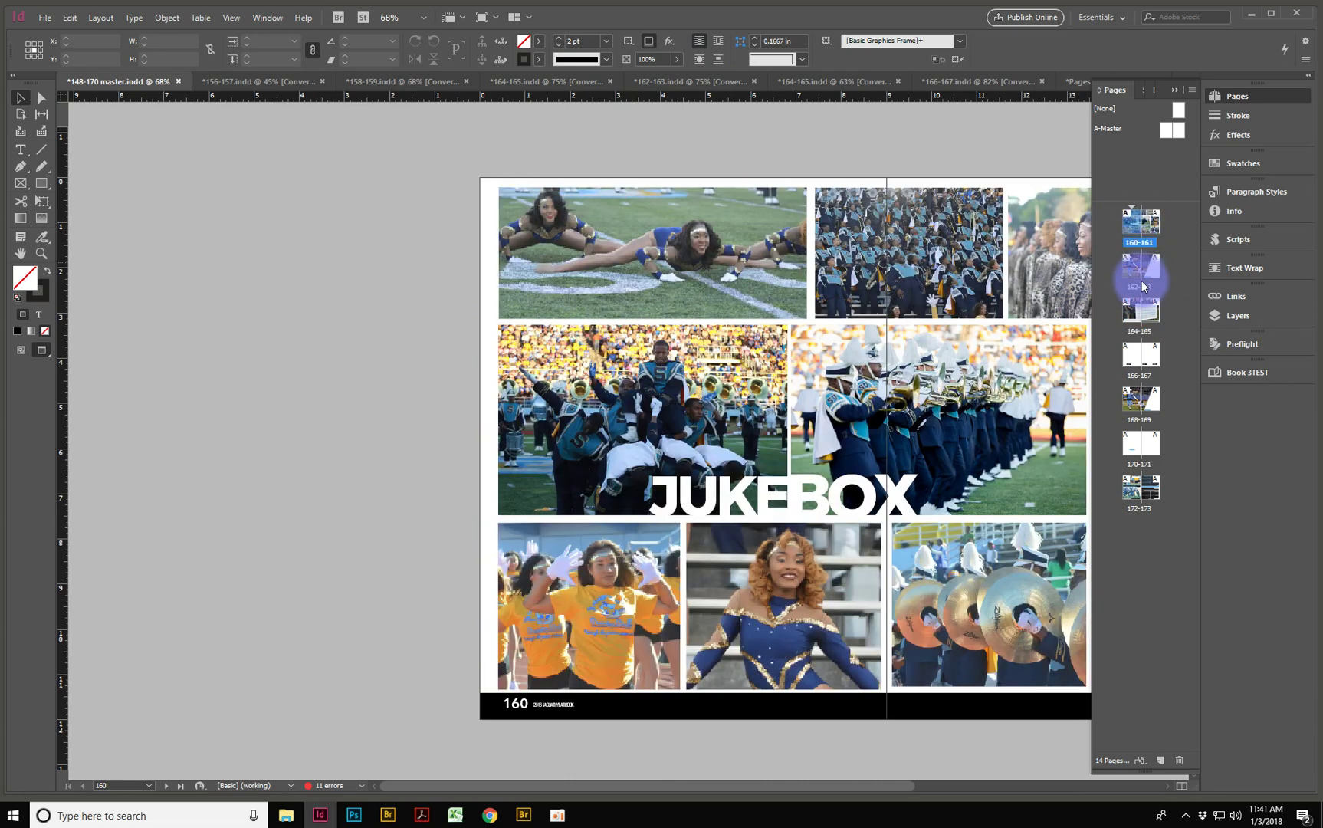